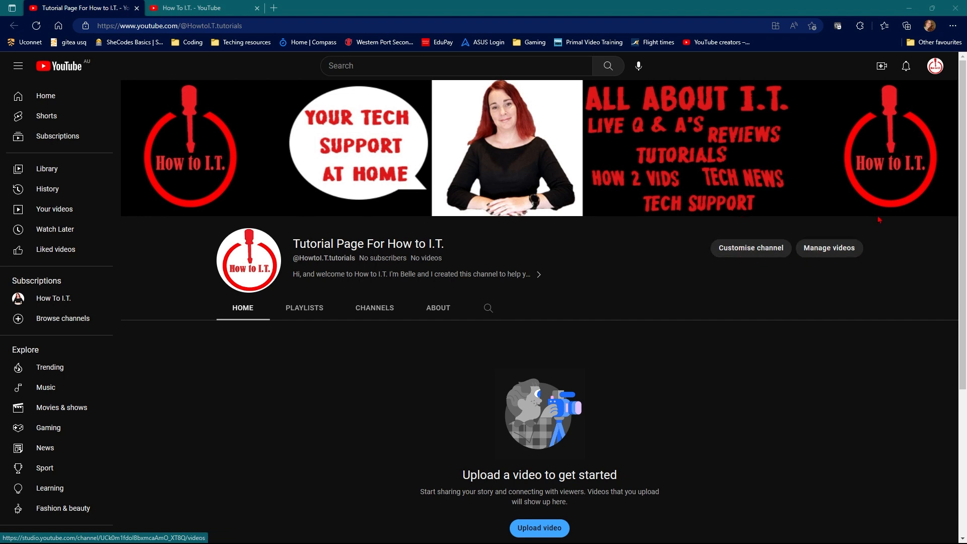
Go to YouTube Studio from the channel page and bring up the video upload dialog
click(935, 66)
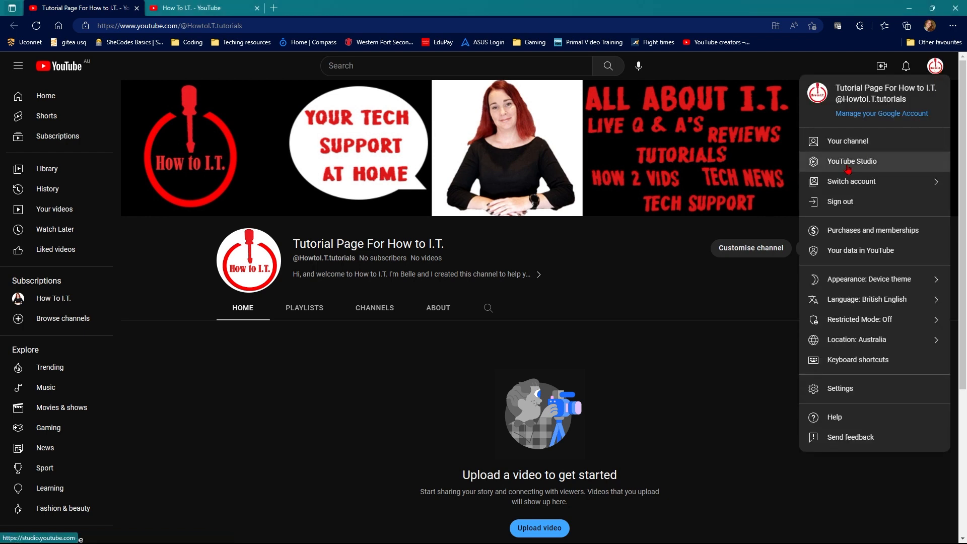
click(848, 162)
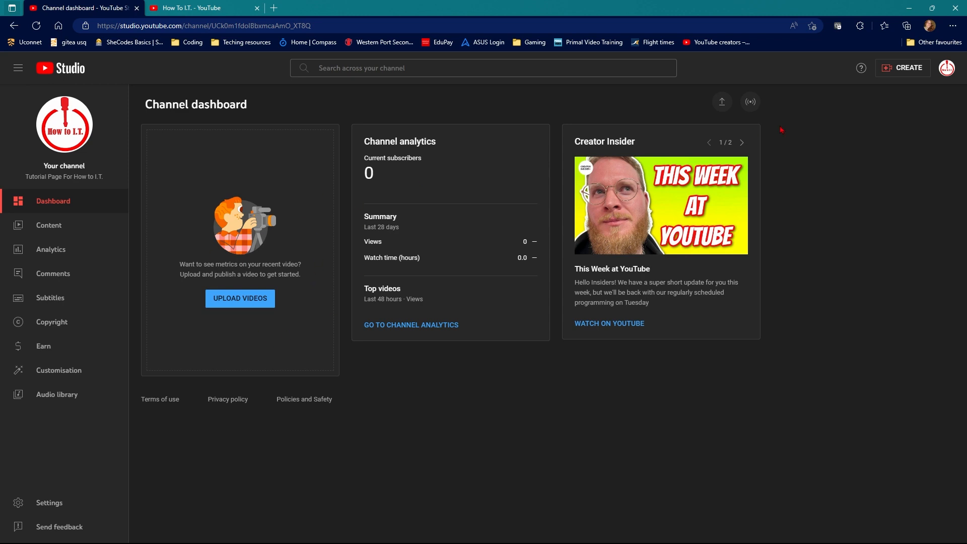
click(910, 75)
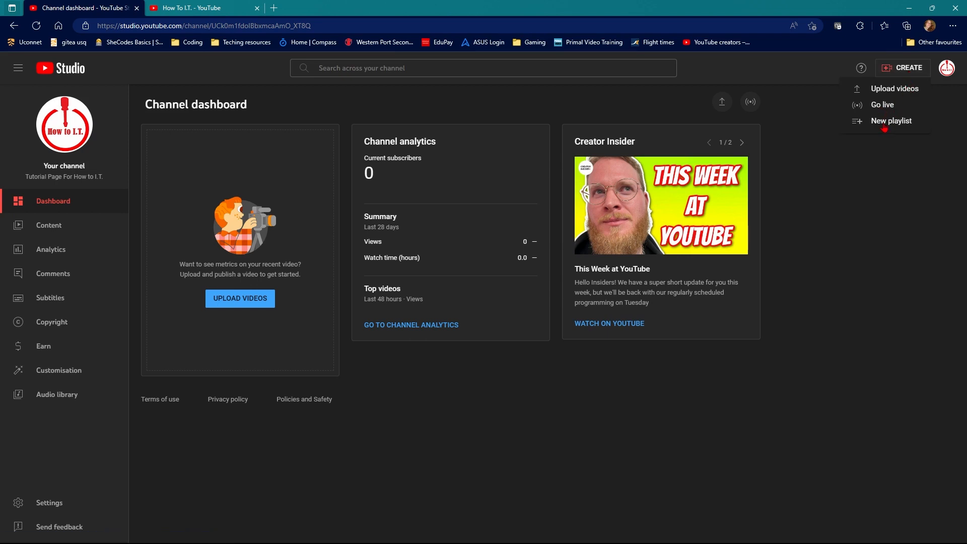
click(887, 95)
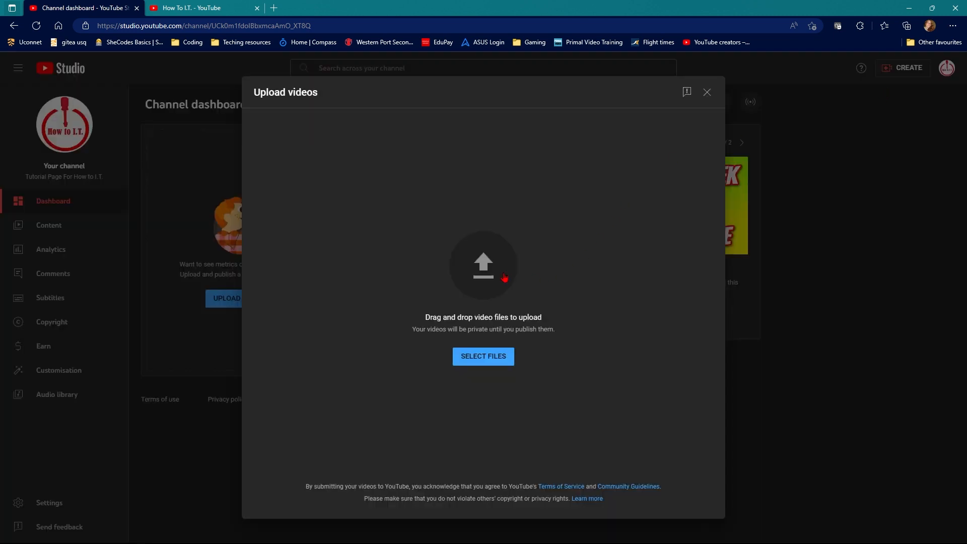
Add the video file "Feb update surface duo 2.mp4" to the upload
click(485, 359)
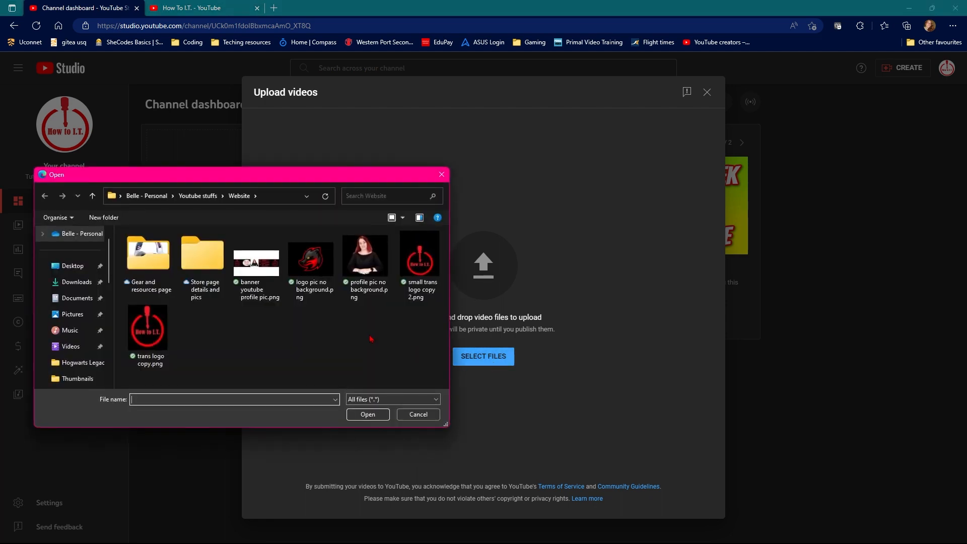
click(441, 175)
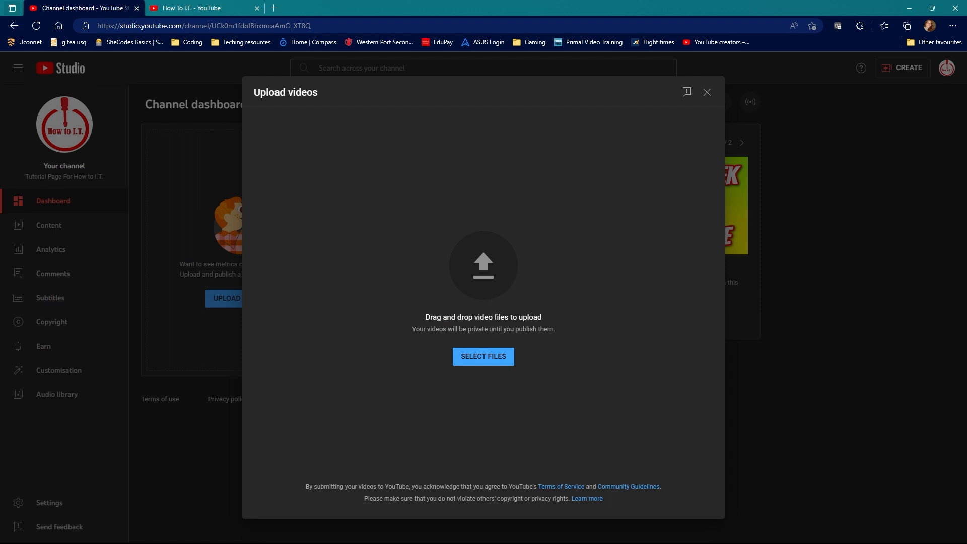
drag(367, 226, 468, 255)
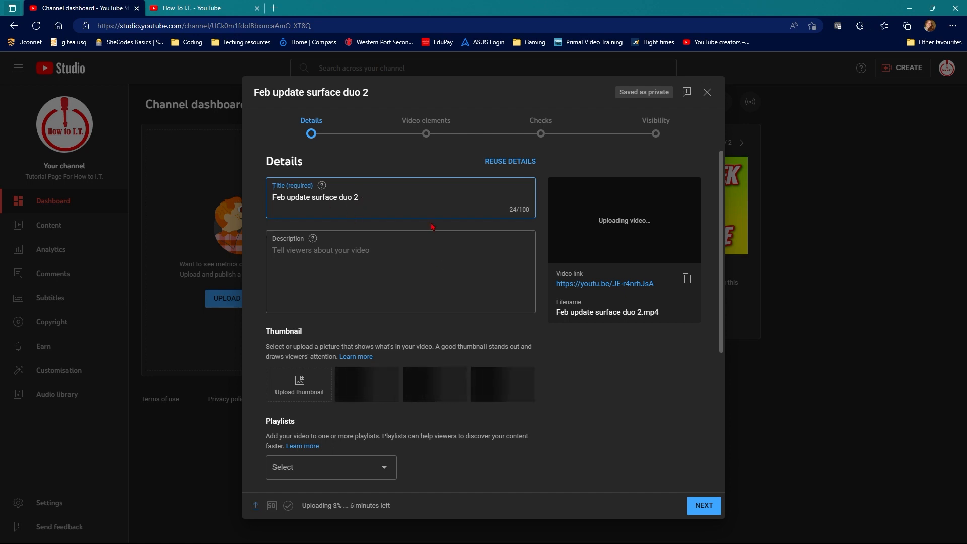
Capitalise the words "Surface" and "Duo" in the video title
key(Left)
key(Left)
key(Left)
key(Left)
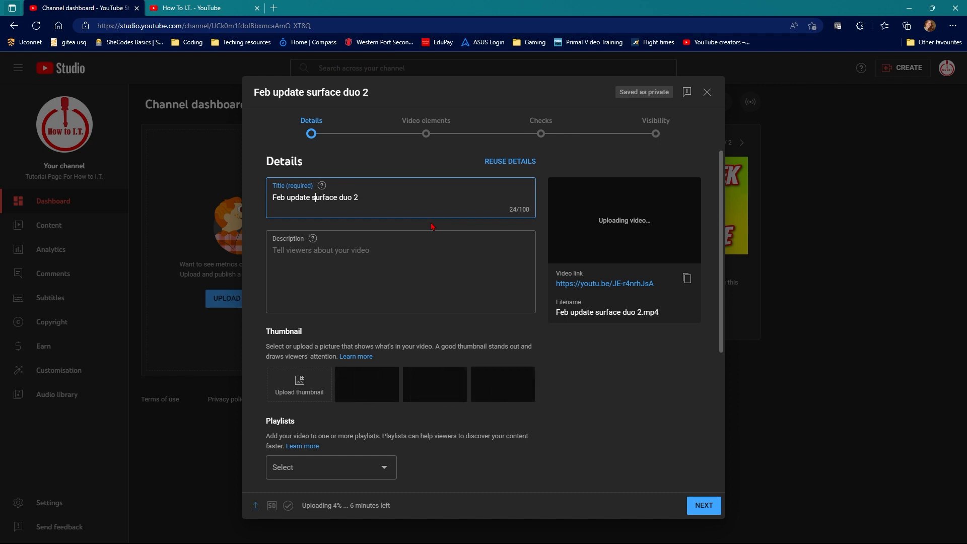
key(BackSpace)
key(BackSpace)
text(Su)
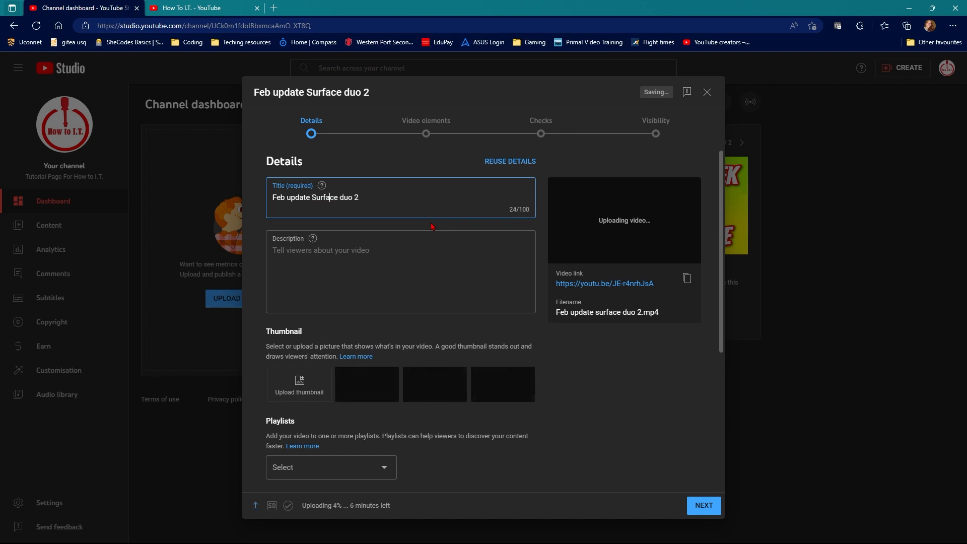
key(Right)
key(Right)
key(Right)
key(Right)
key(Right)
key(BackSpace)
text(D)
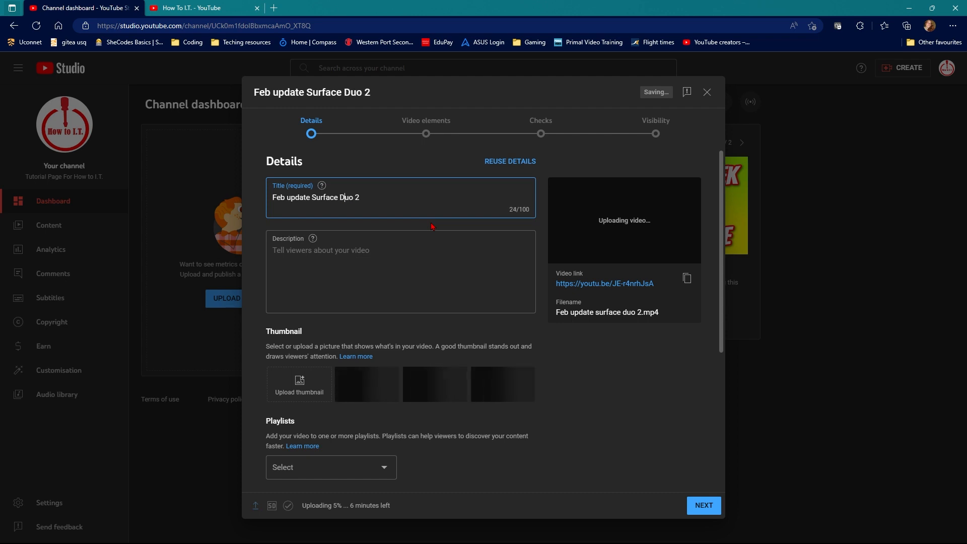
Remove "Feb update" from the beginning of the title so that it starts with "Surface Duo 2"
key(Left)
key(Left)
key(Left)
key(Left)
key(Left)
key(Left)
key(Left)
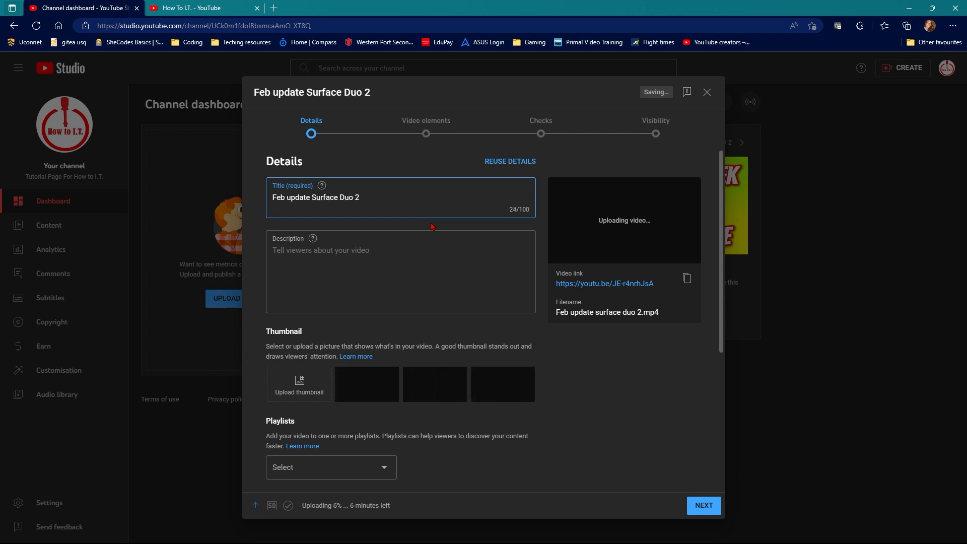
key(BackSpace)
key(BackSpace)
key(BackSpace)
key(BackSpace)
key(BackSpace)
key(BackSpace)
key(BackSpace)
key(BackSpace)
key(BackSpace)
key(BackSpace)
key(BackSpace)
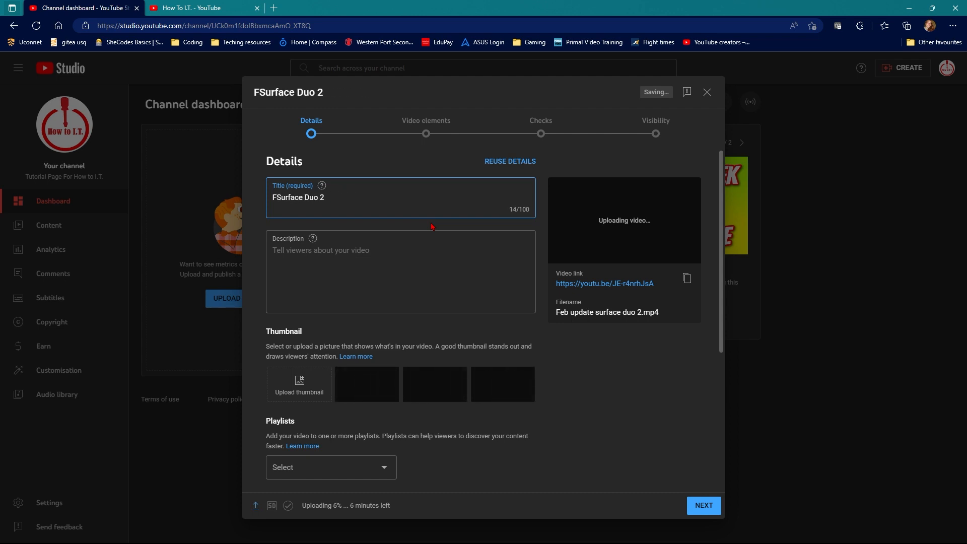
key(Right)
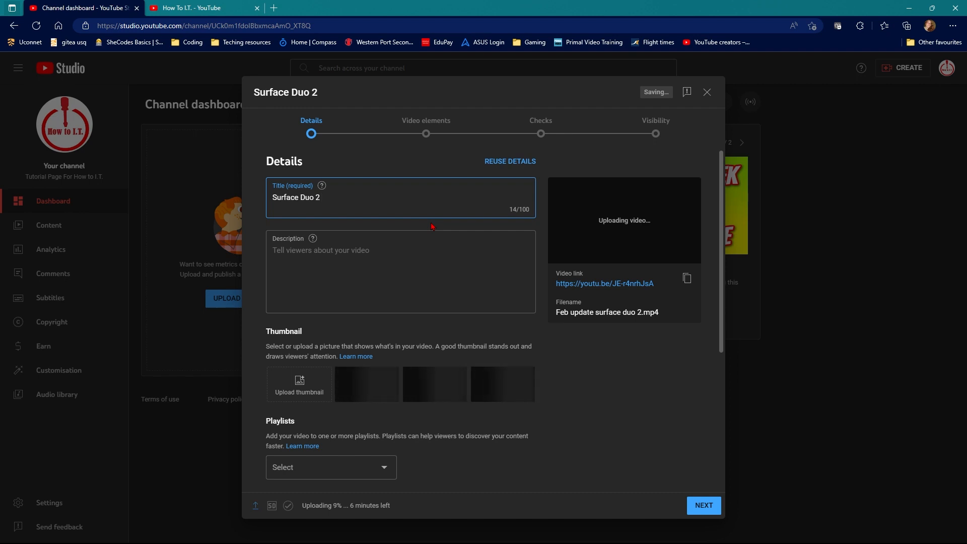
Append "Feb 2023 Update" to the end of the video title and move on to the description
text(Feb 2023)
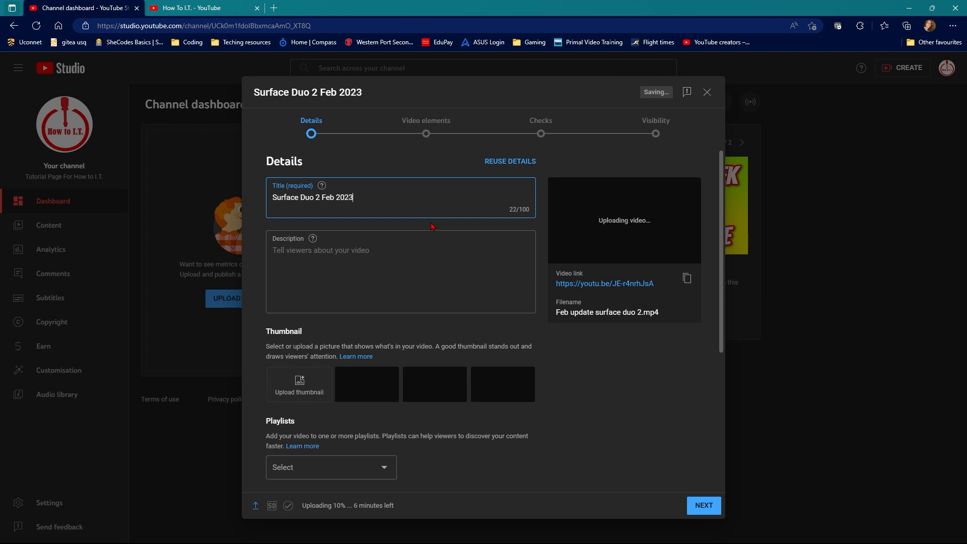
text( Update)
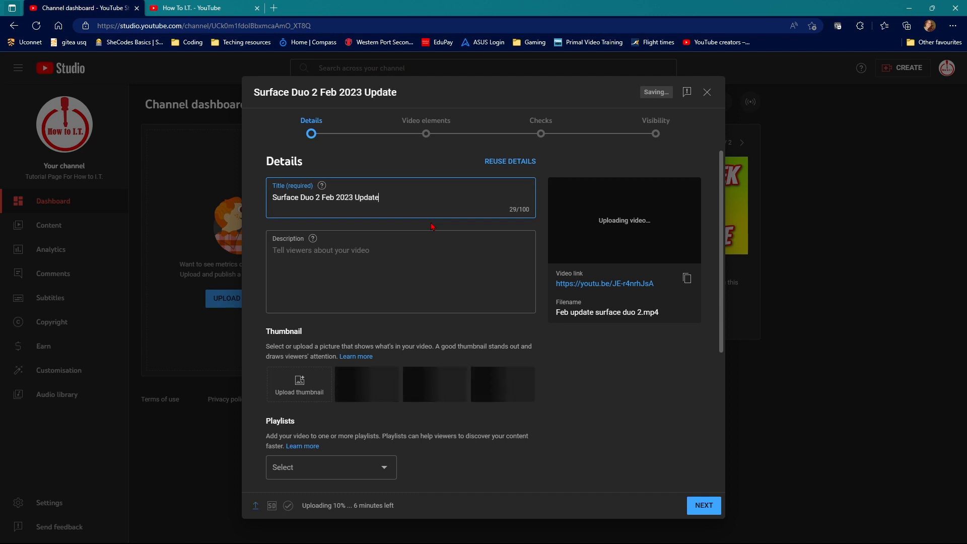
click(383, 248)
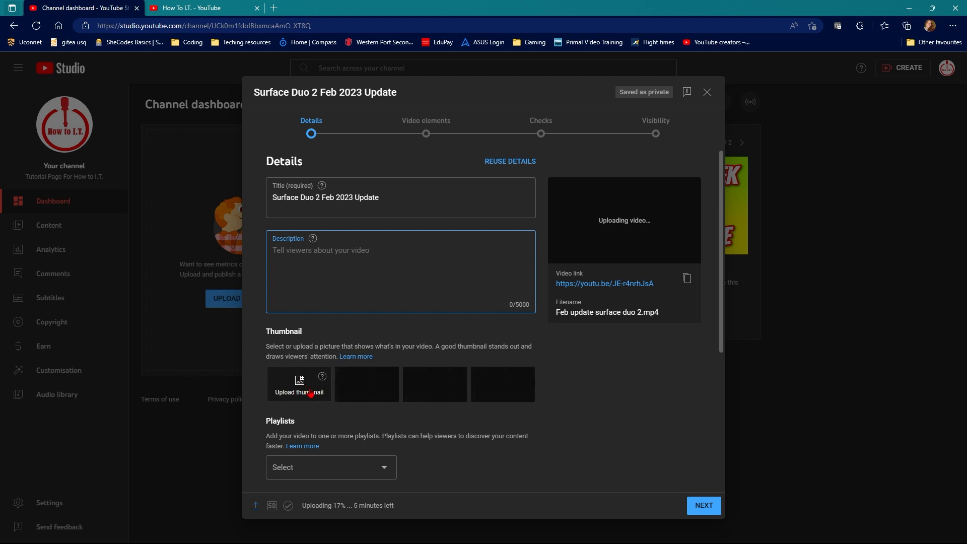
Upload the custom "Surface Duo 2 February Update" image as the video's thumbnail
click(307, 390)
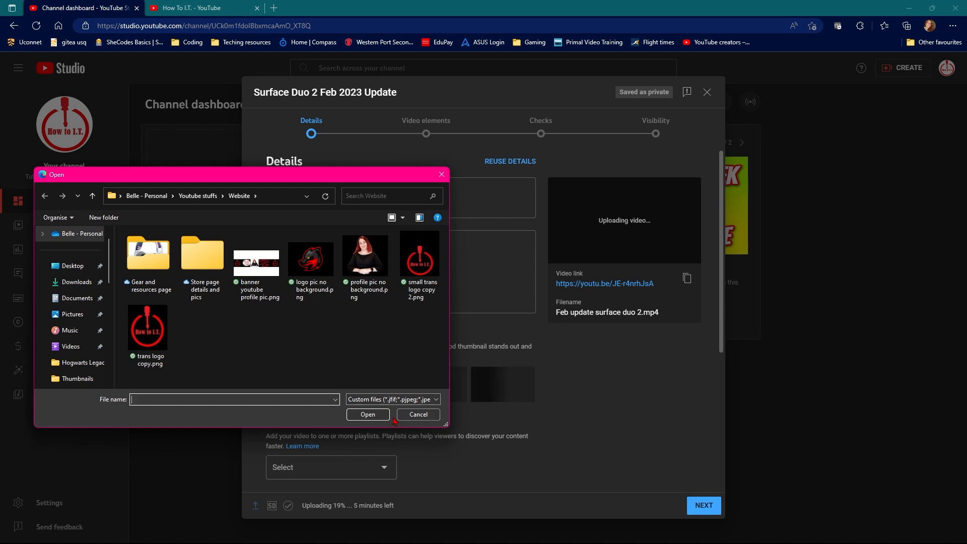
click(418, 414)
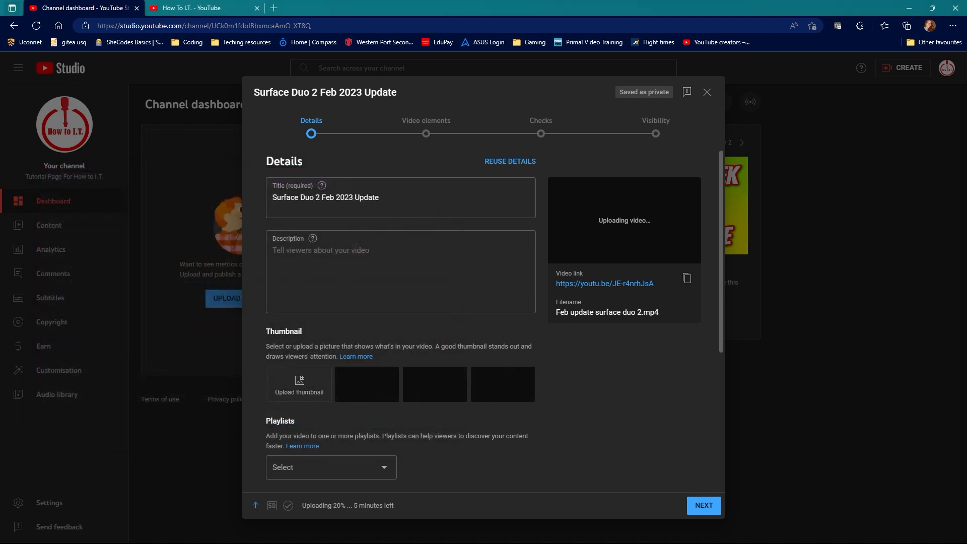
drag(287, 317, 294, 401)
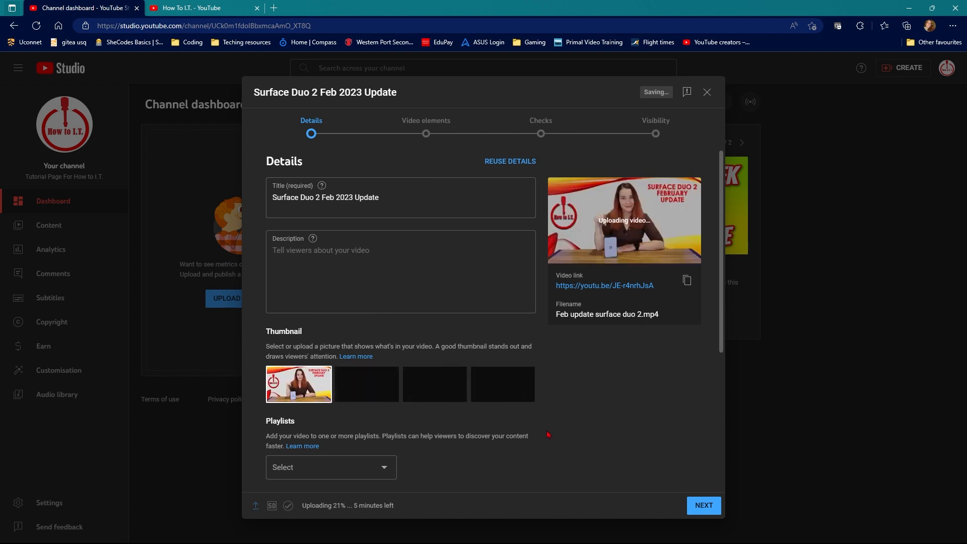
Start a new playlist for the video and title it "Duo Madness"
scroll(546, 433, down, 3)
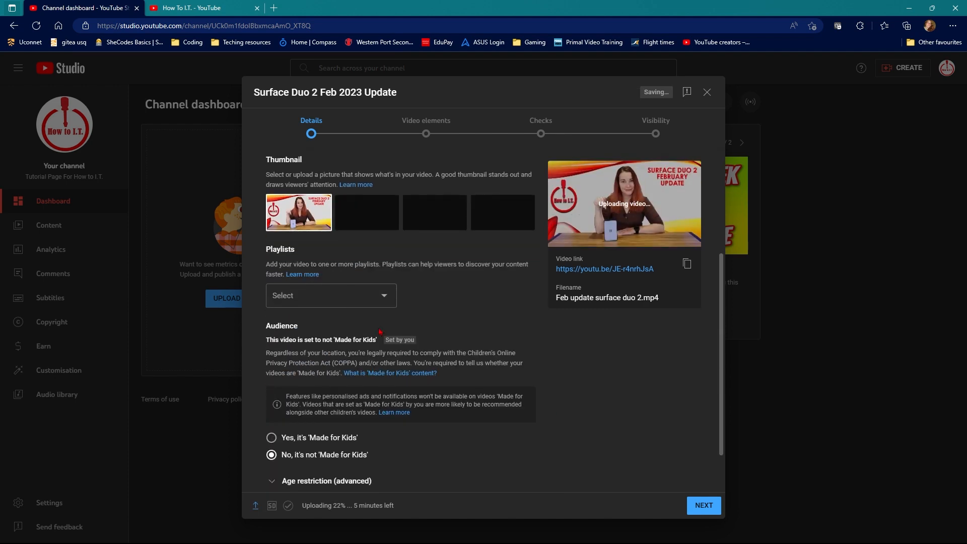
click(370, 301)
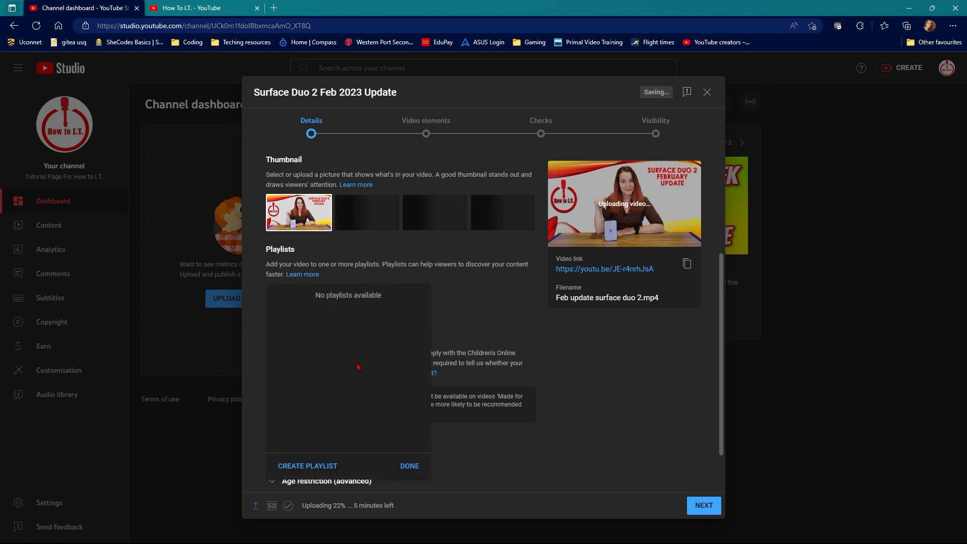
click(287, 466)
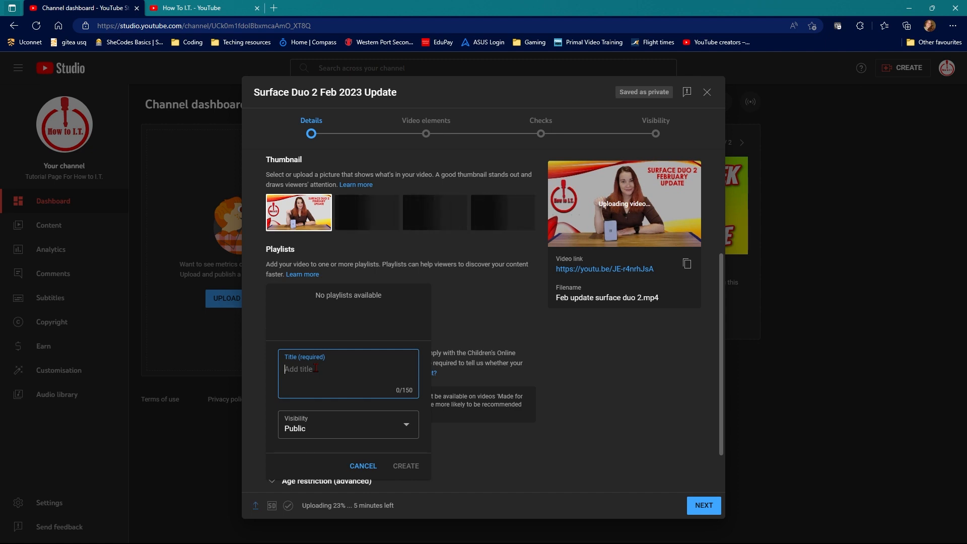
text(Duo)
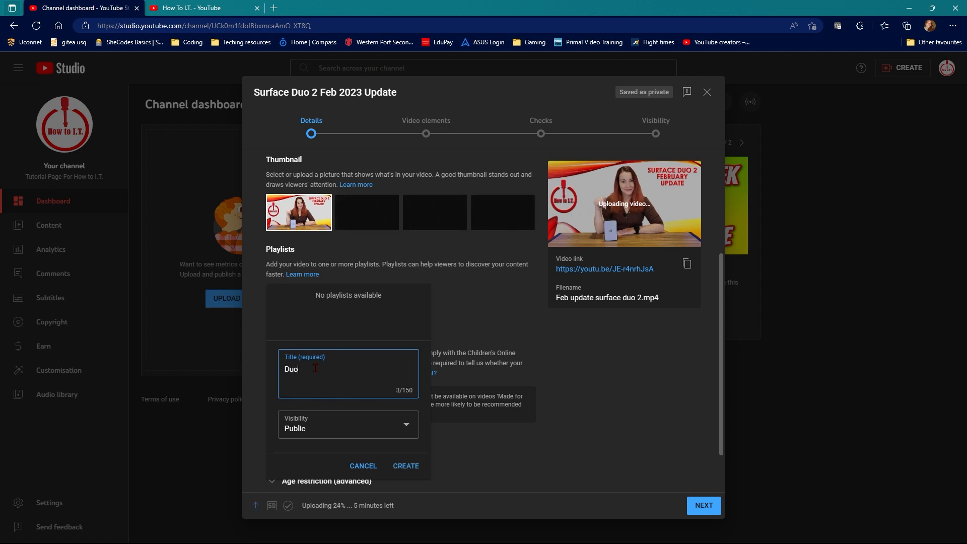
text( Maddness)
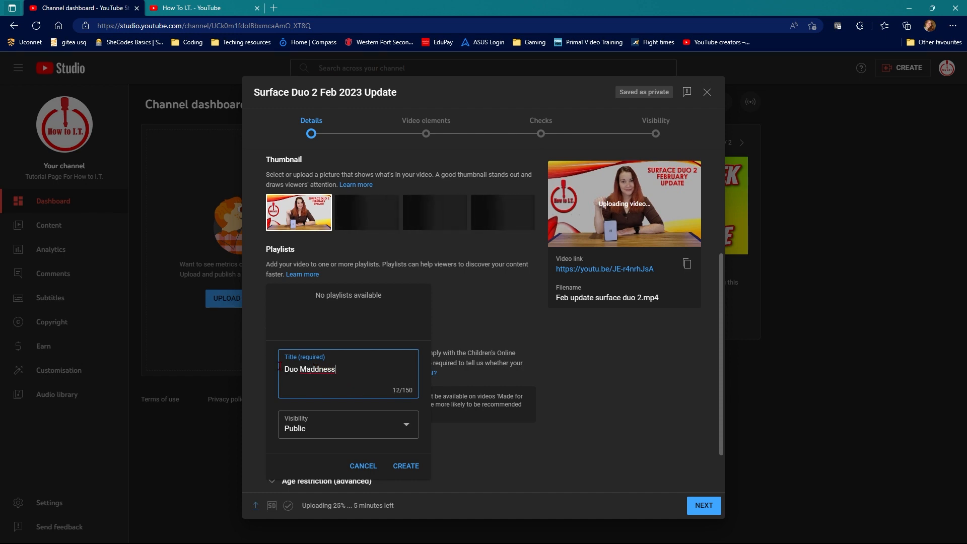
click(315, 369)
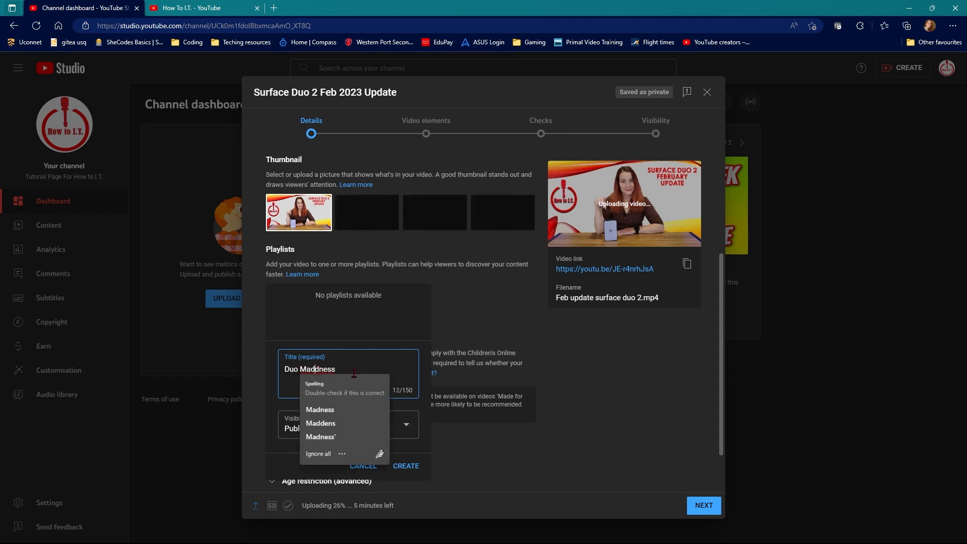
key(BackSpace)
click(355, 373)
click(345, 434)
click(334, 420)
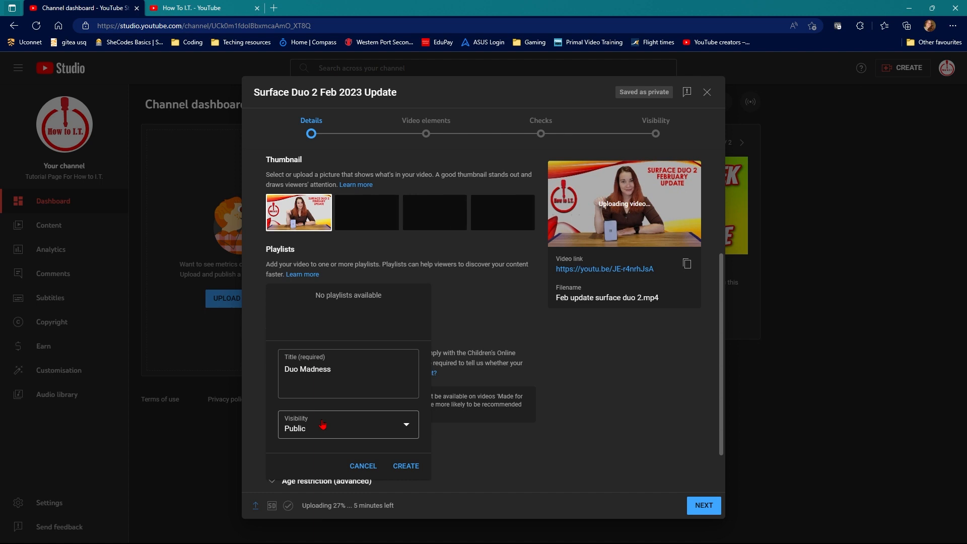
Set the new playlist's visibility to Public, create it and assign the video to it
click(335, 429)
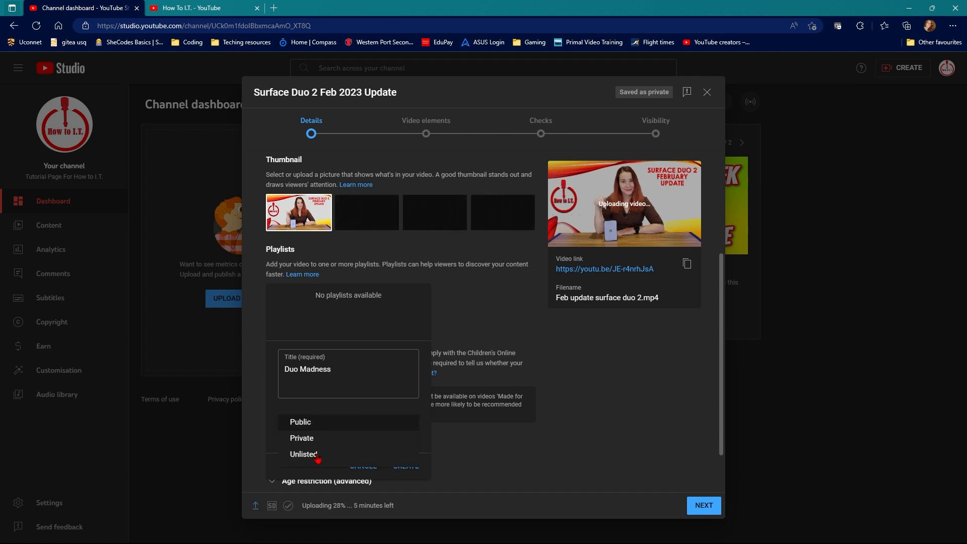
click(297, 423)
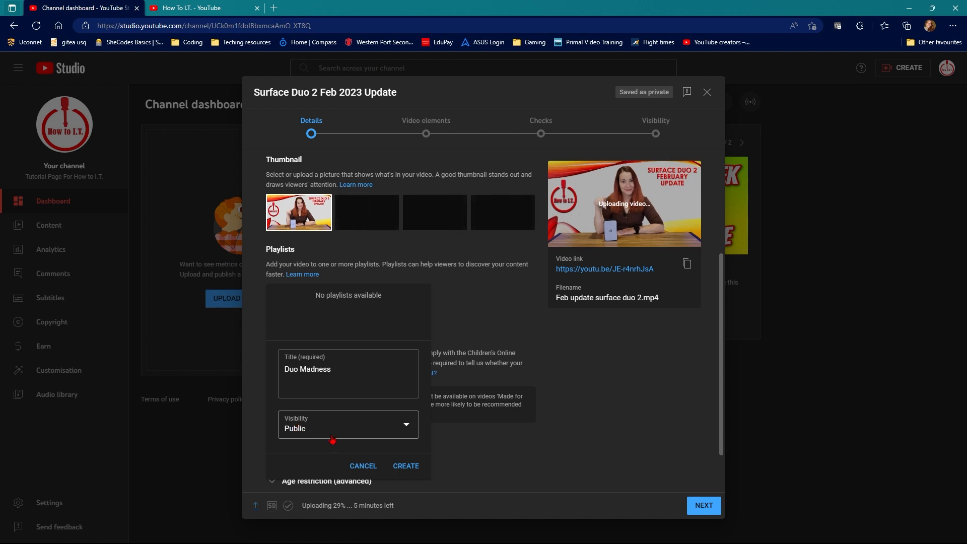
click(407, 466)
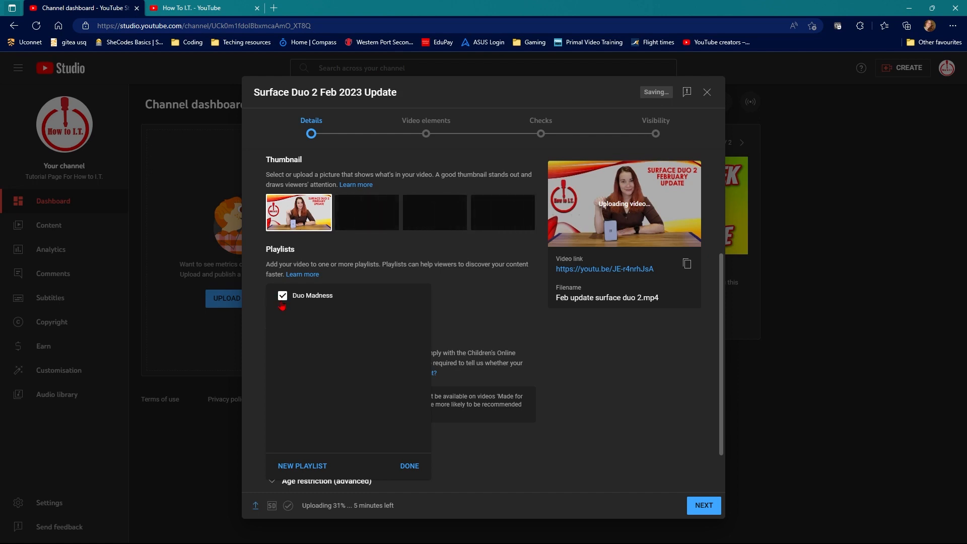
click(409, 467)
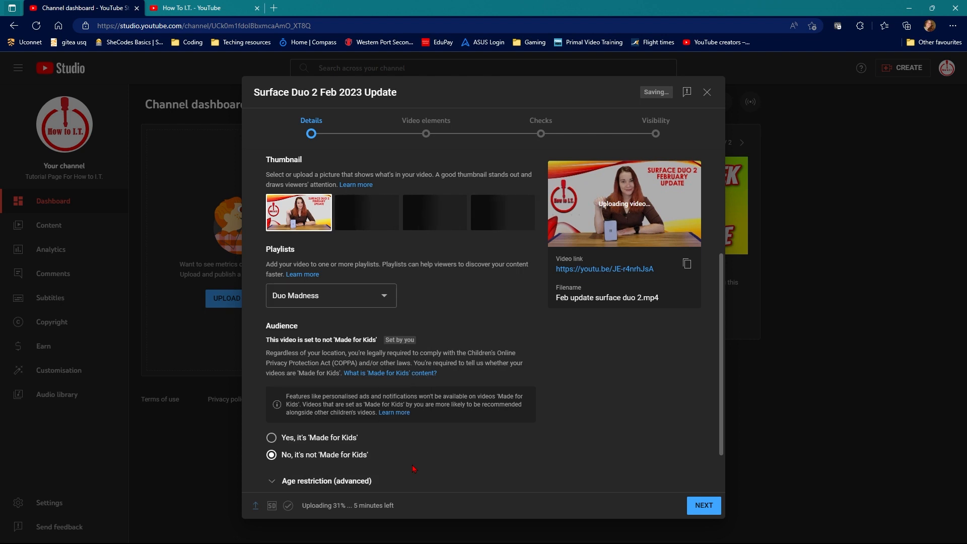
Expand the additional video details and age restriction options, and review the settings down to automatic chapters
scroll(569, 455, down, 1)
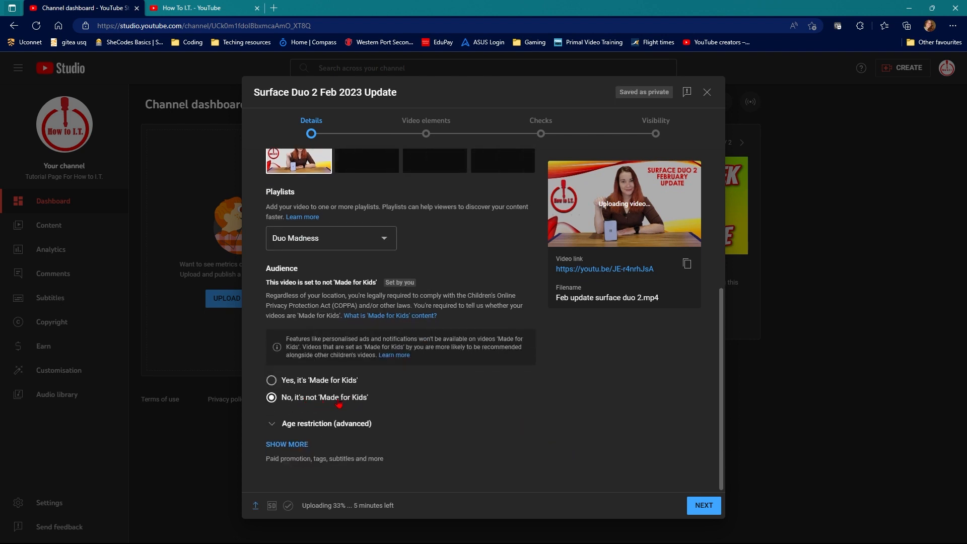
click(301, 444)
scroll(301, 447, down, 1)
scroll(301, 447, down, 3)
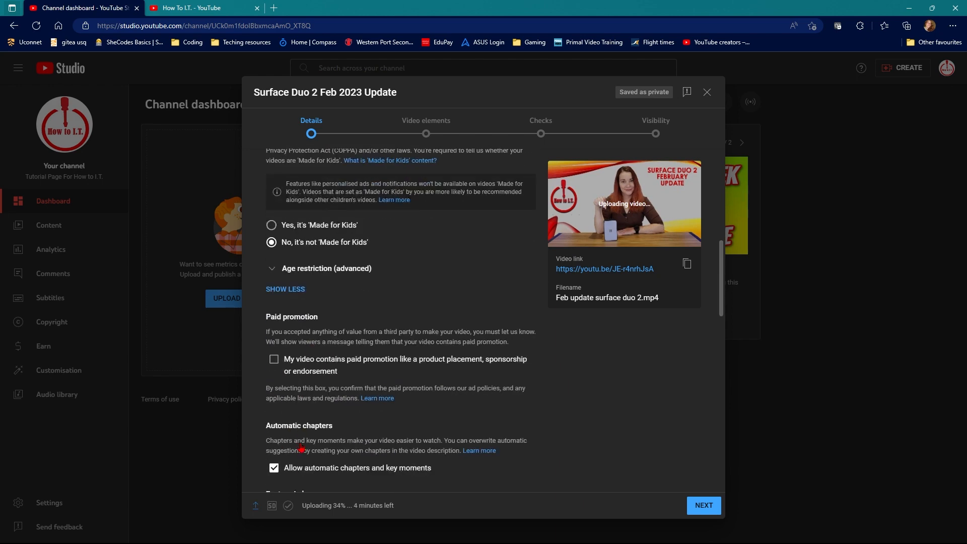
click(301, 252)
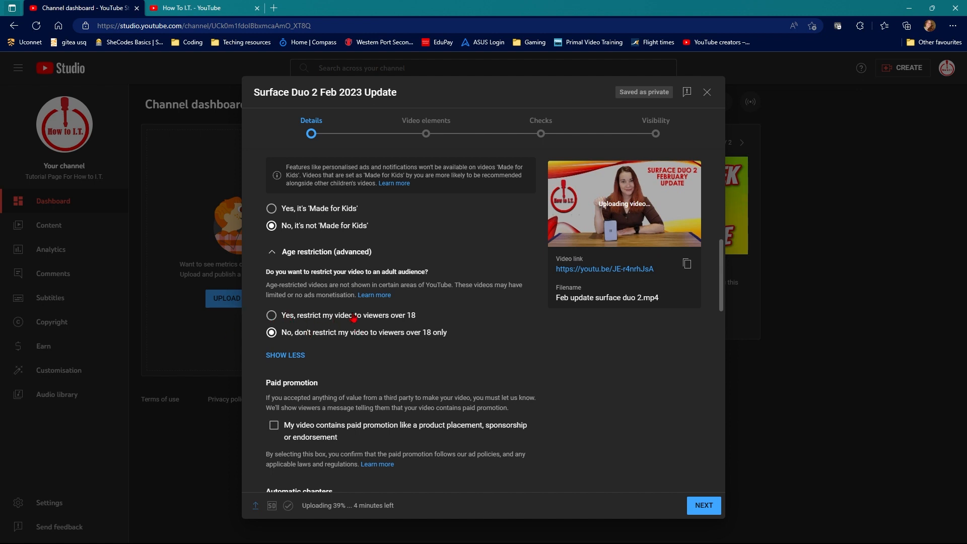
scroll(379, 378, down, 3)
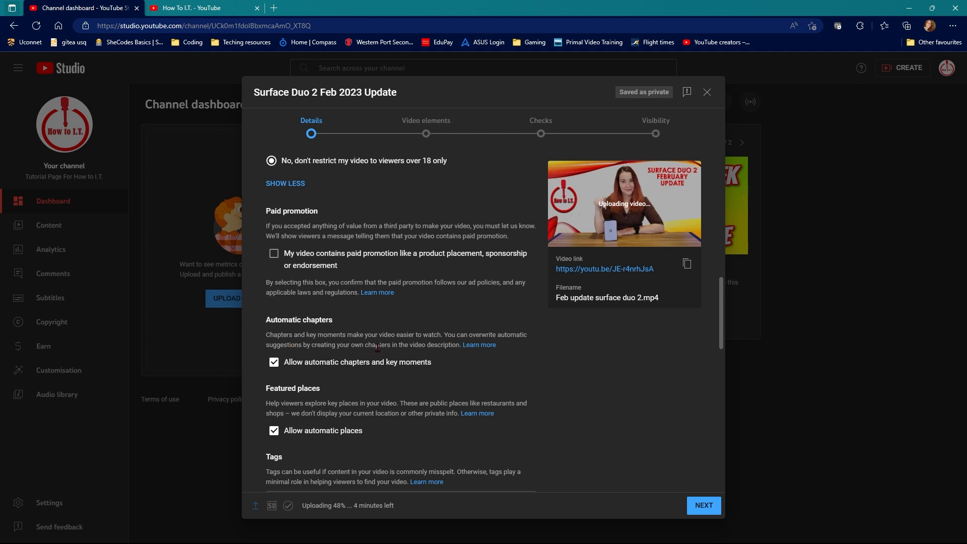
drag(318, 335, 419, 344)
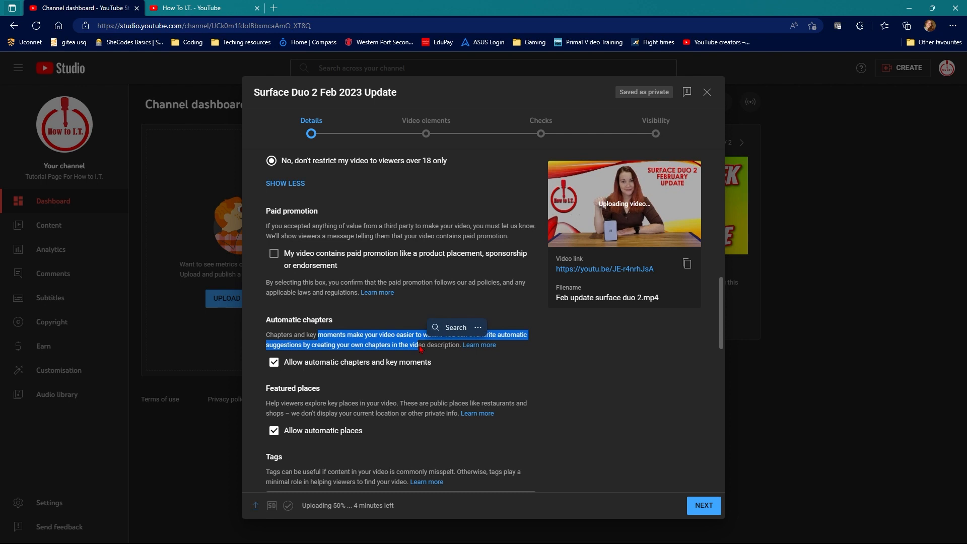
Enter three timestamped chapter lines in the video description: "00.00 Start", "01.00 Design" and "02.00 Ending"
scroll(420, 347, up, 10)
click(313, 295)
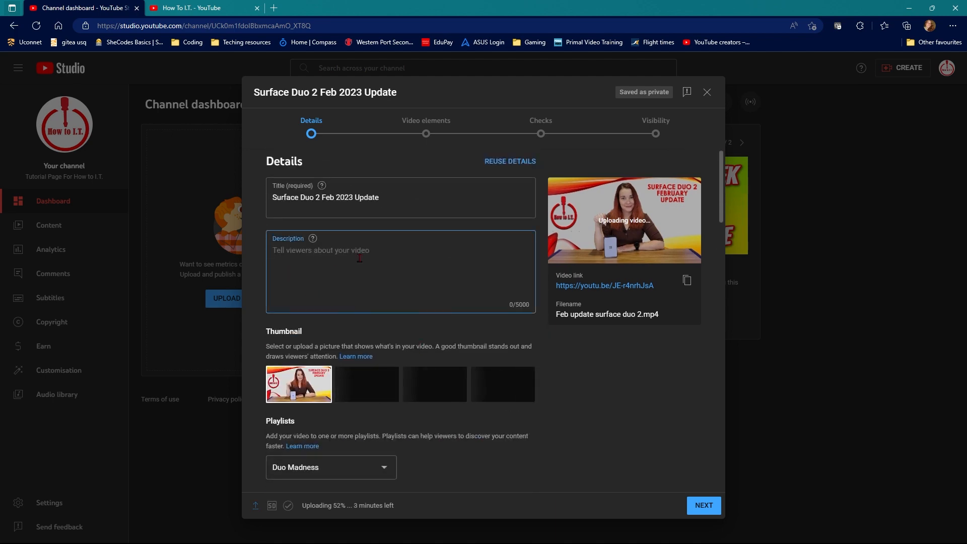
text(00.)
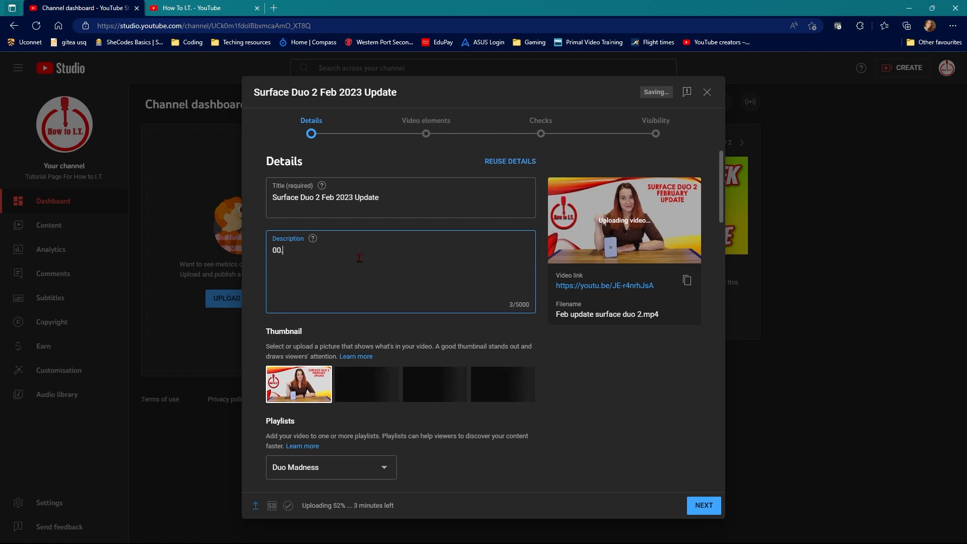
text(00 Start)
key(Return)
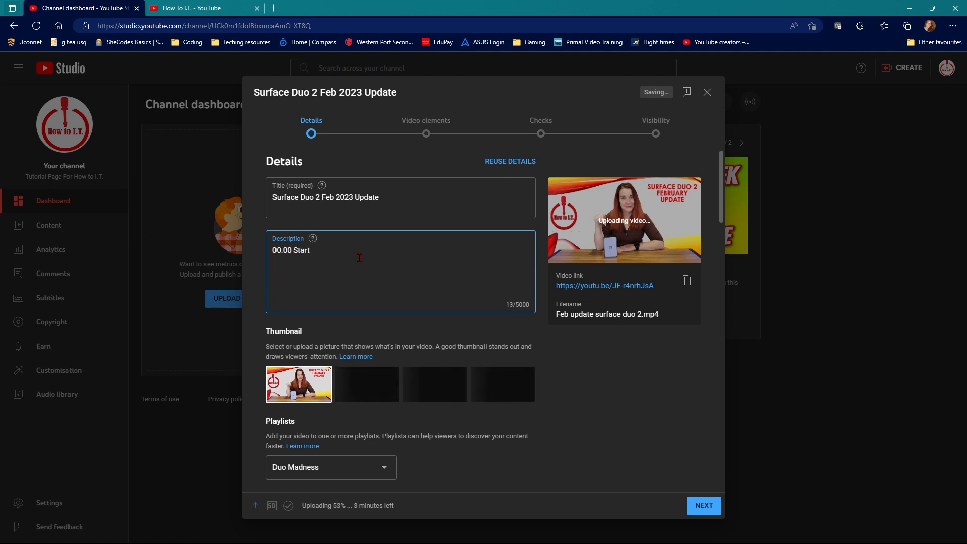
text(0)
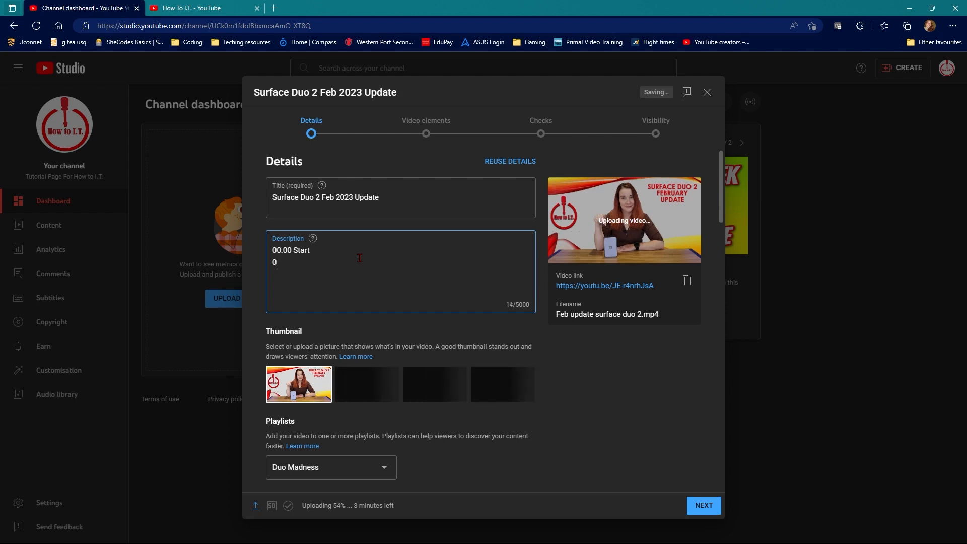
text(1.0)
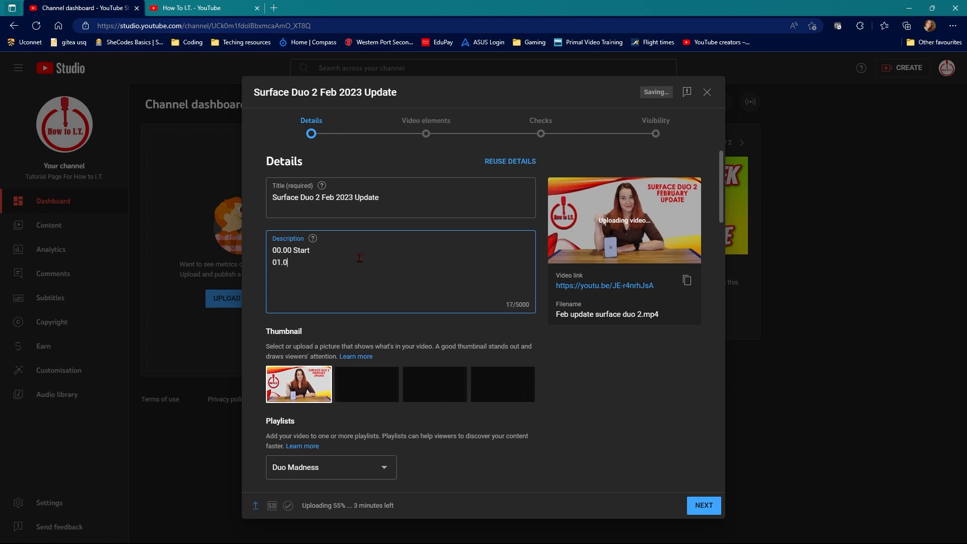
text(0 Design)
key(Return)
text(02.00 )
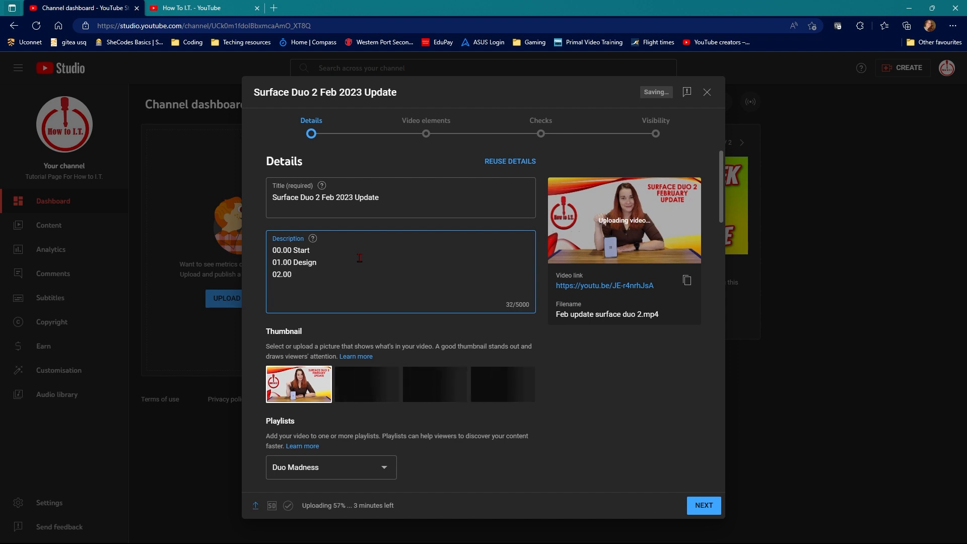
text(E)
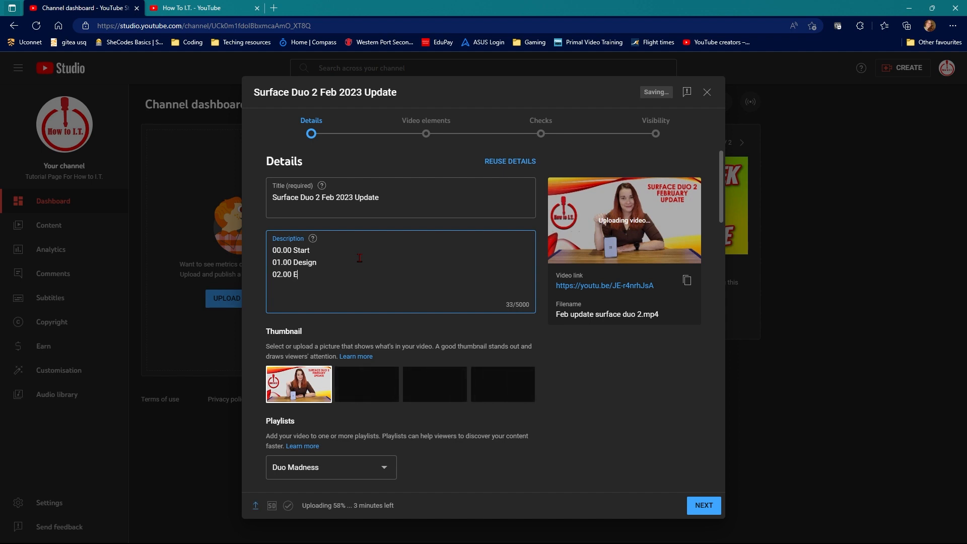
text(nding)
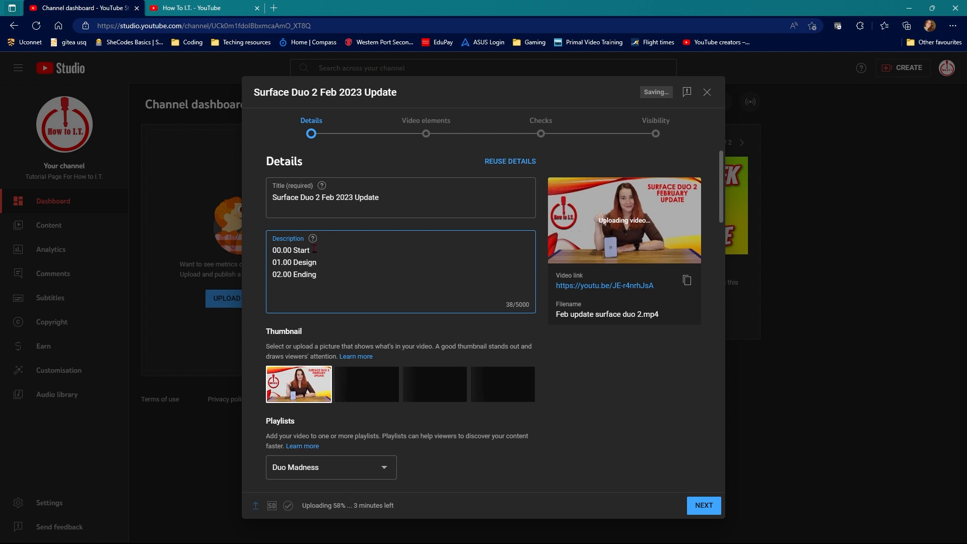
Replace the periods in the description's three chapter timestamps with colons, giving 00:00, 01:00 and 02:00
click(282, 276)
key(BackSpace)
text(:)
key(Up)
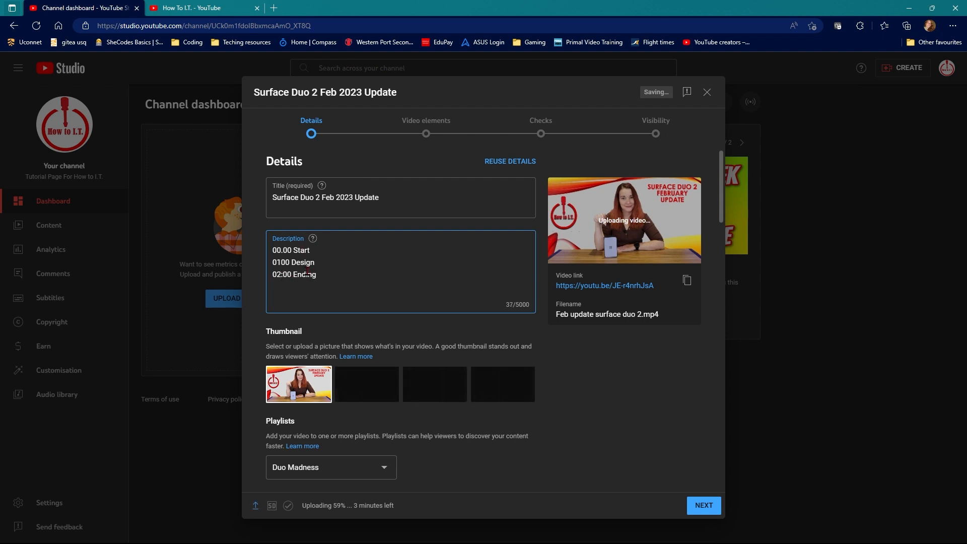
key(BackSpace)
text(:)
key(Up)
key(BackSpace)
text(:)
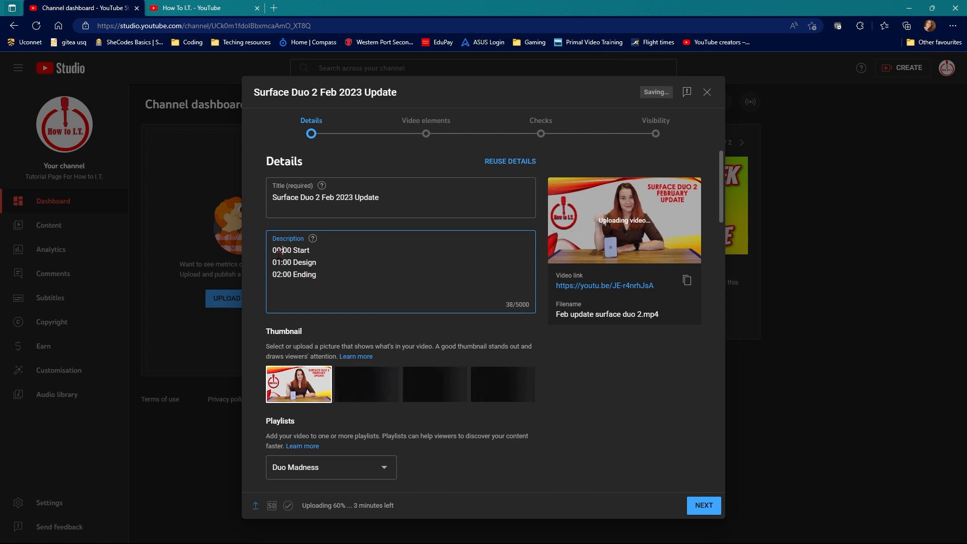
drag(276, 249, 326, 275)
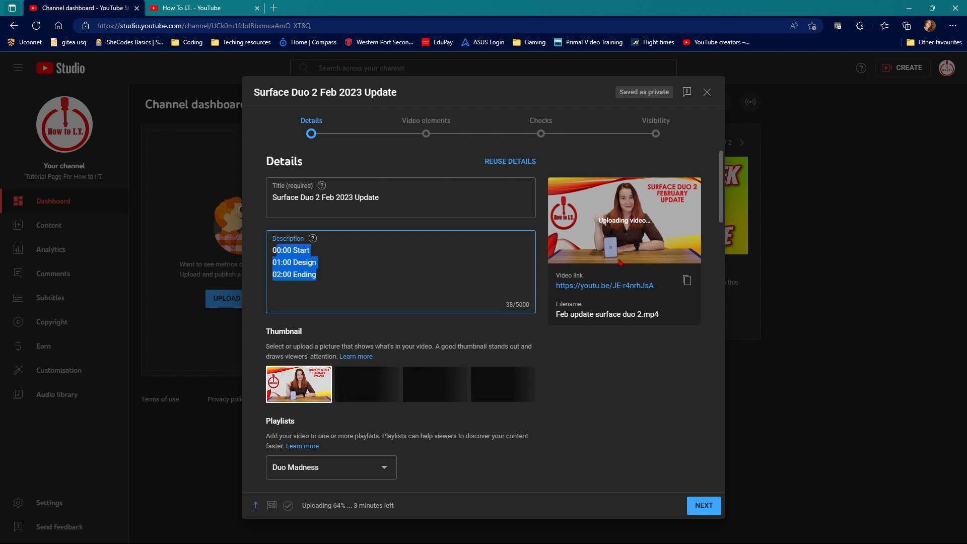
click(313, 275)
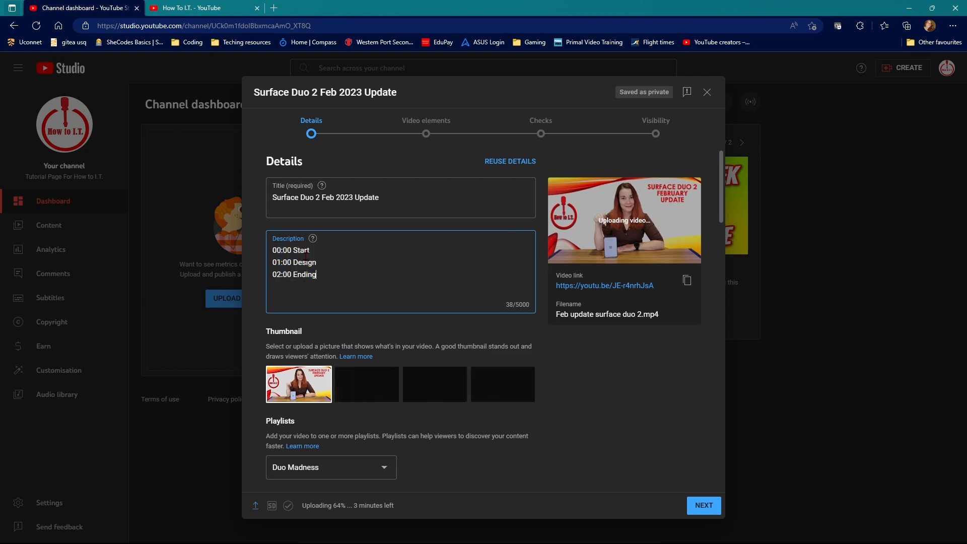
Add the tags "Surface", "Mircosoft" and "Surface Duo 2" to the video
scroll(308, 272, down, 15)
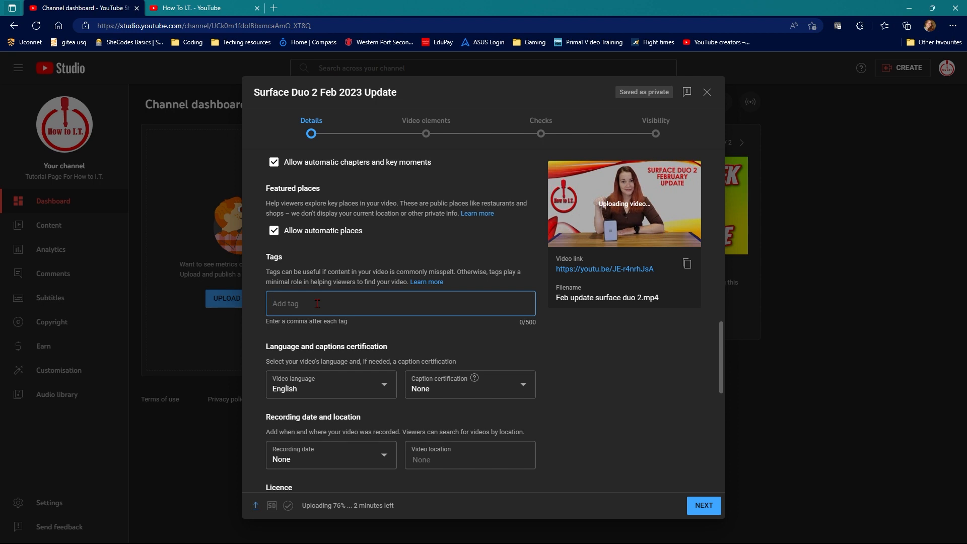
text(Surface)
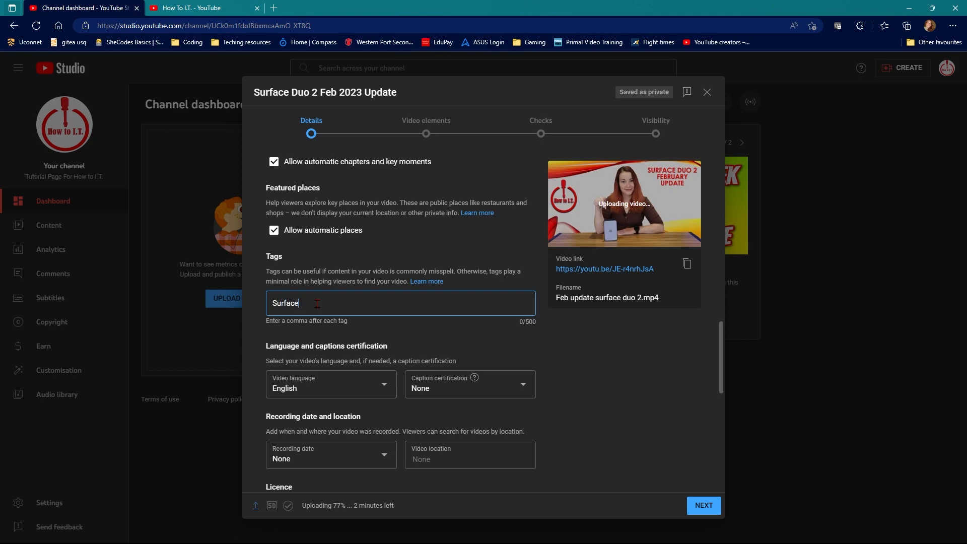
text(,)
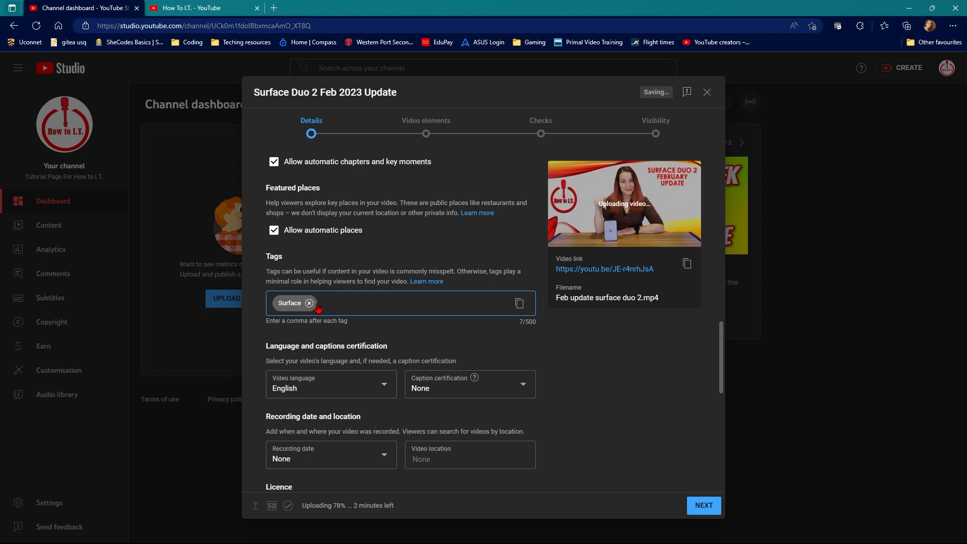
text(Mircosoft,Surface Duo 2,)
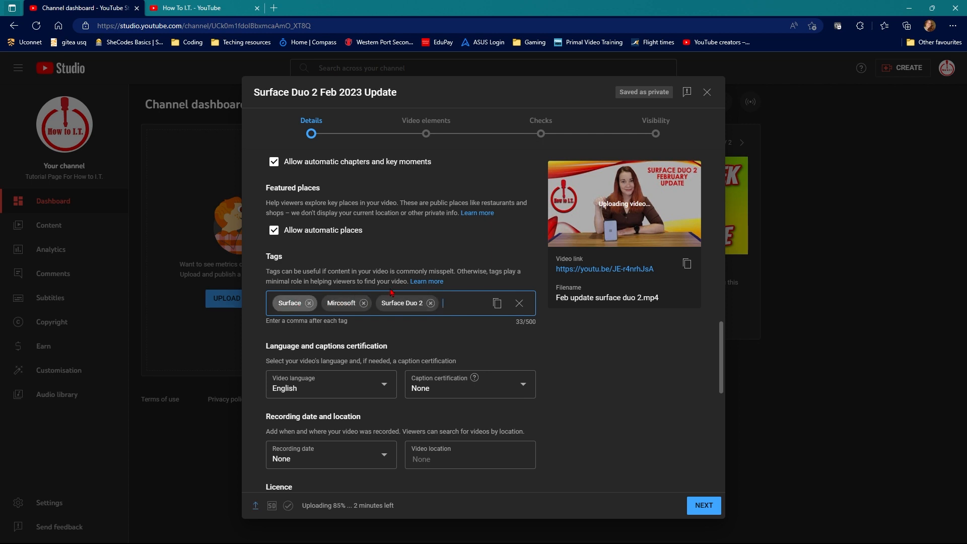
Check the recording date calendar without choosing a date, and review the licence and Shorts sampling settings
scroll(454, 309, down, 3)
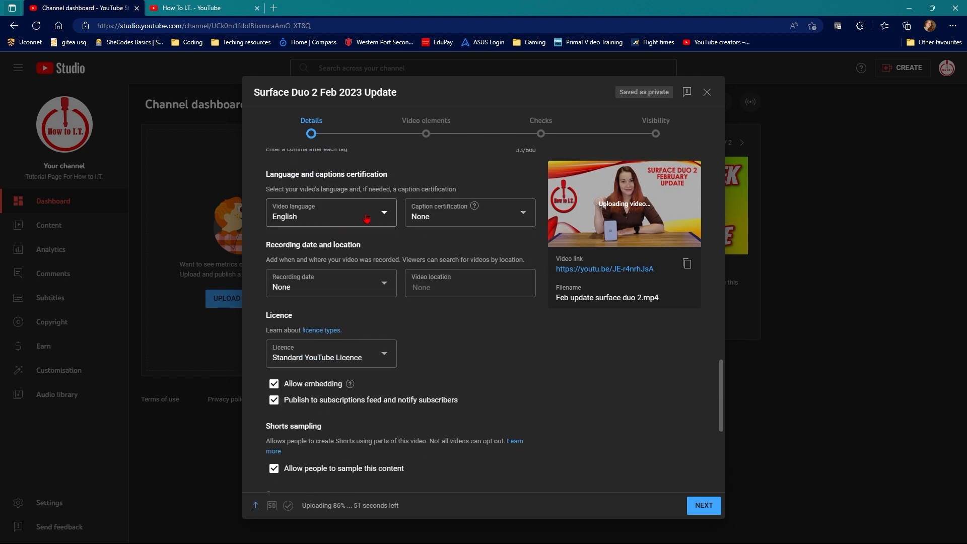
click(381, 288)
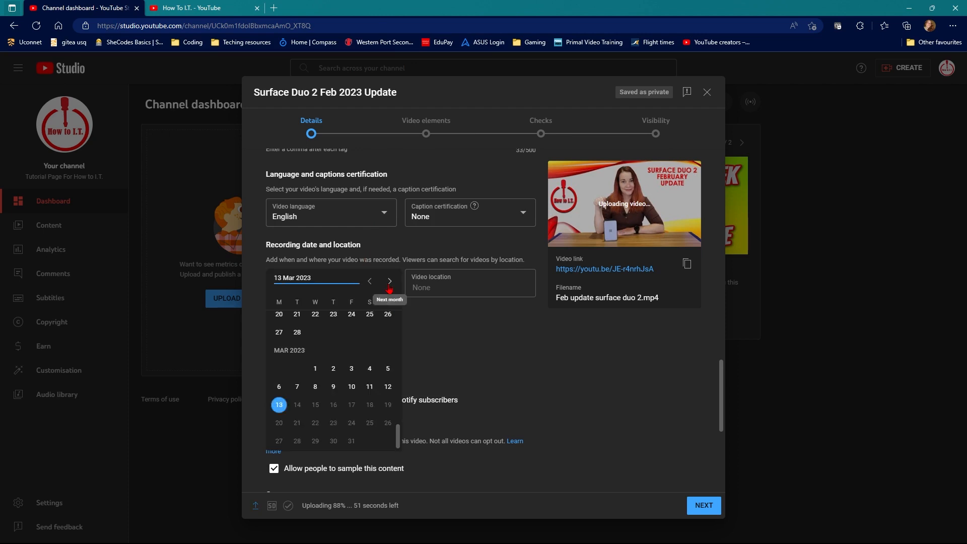
click(584, 373)
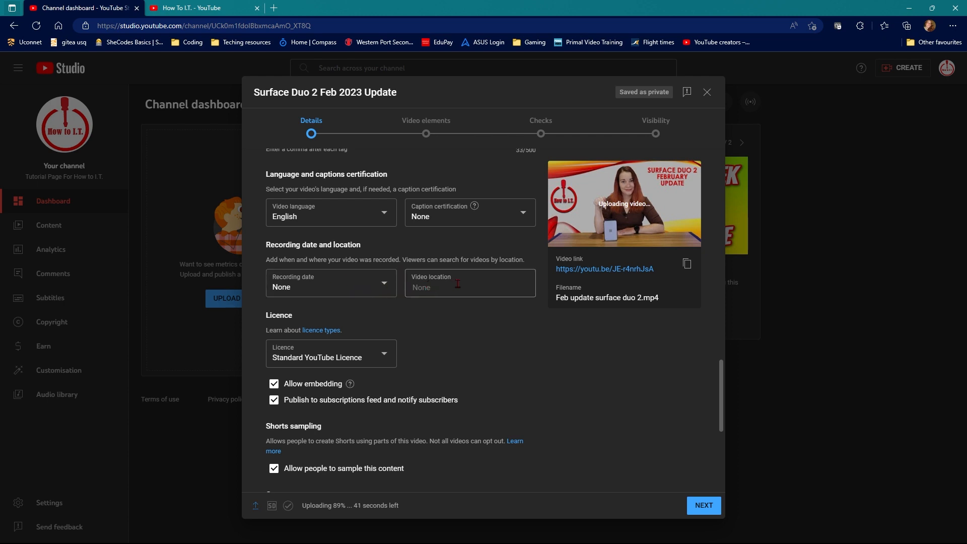
scroll(282, 266, down, 3)
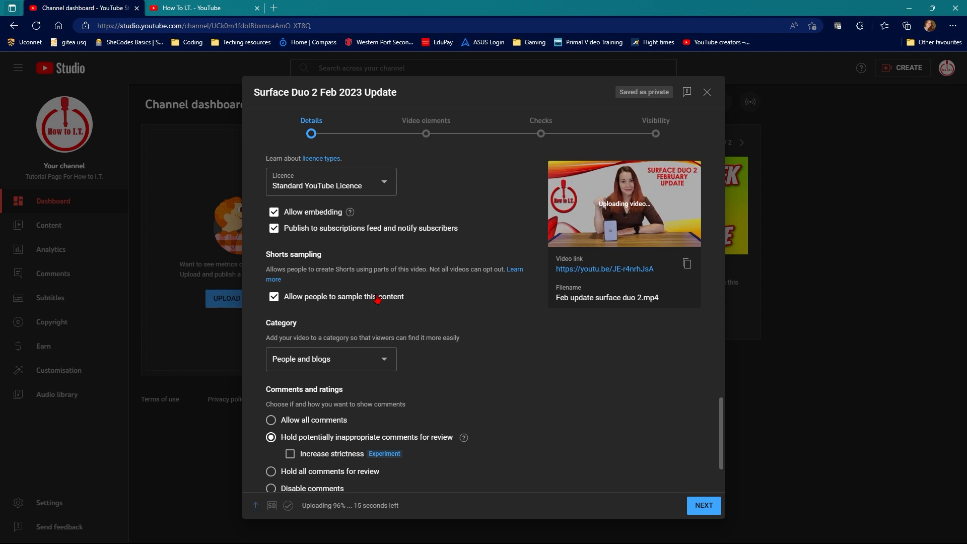
scroll(377, 299, down, 2)
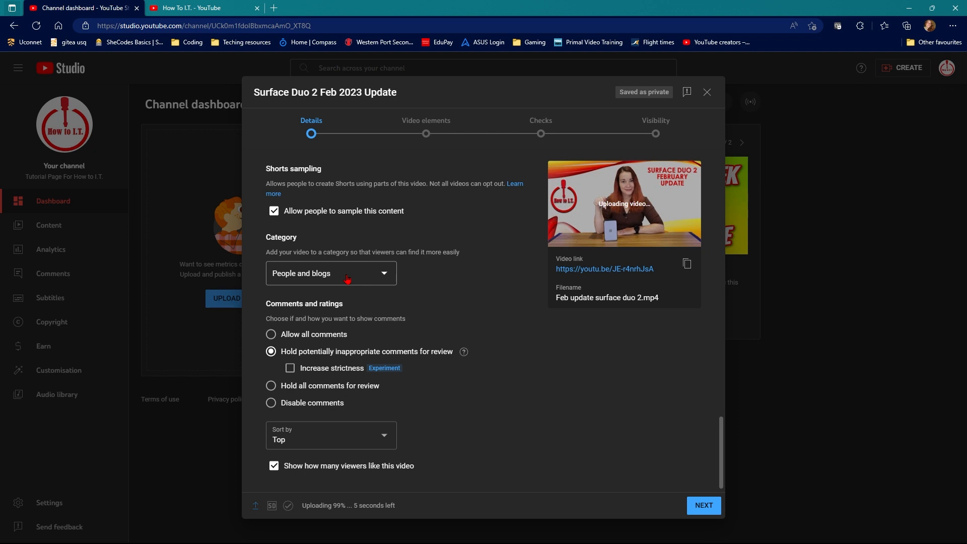
Set the video's category to Education, with the type Tips and the level Research
click(396, 278)
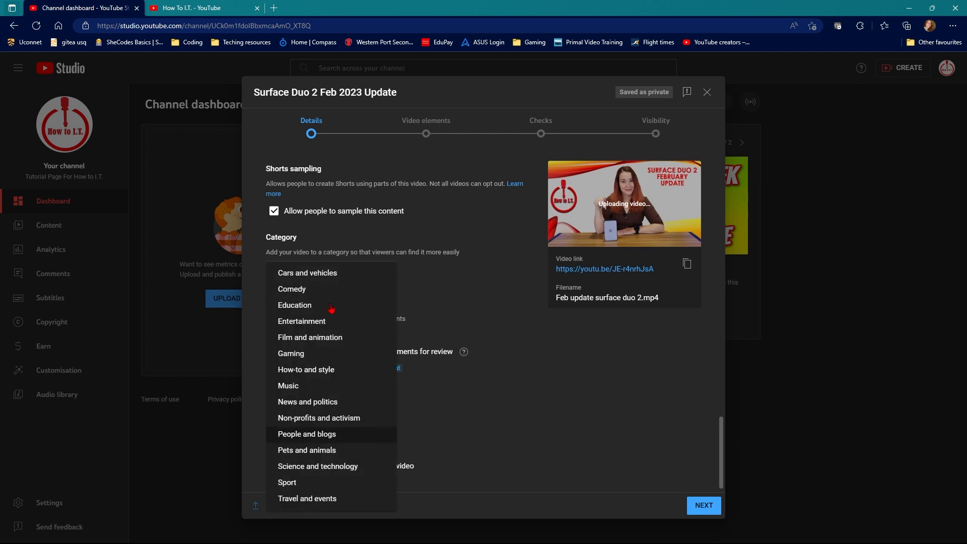
click(295, 305)
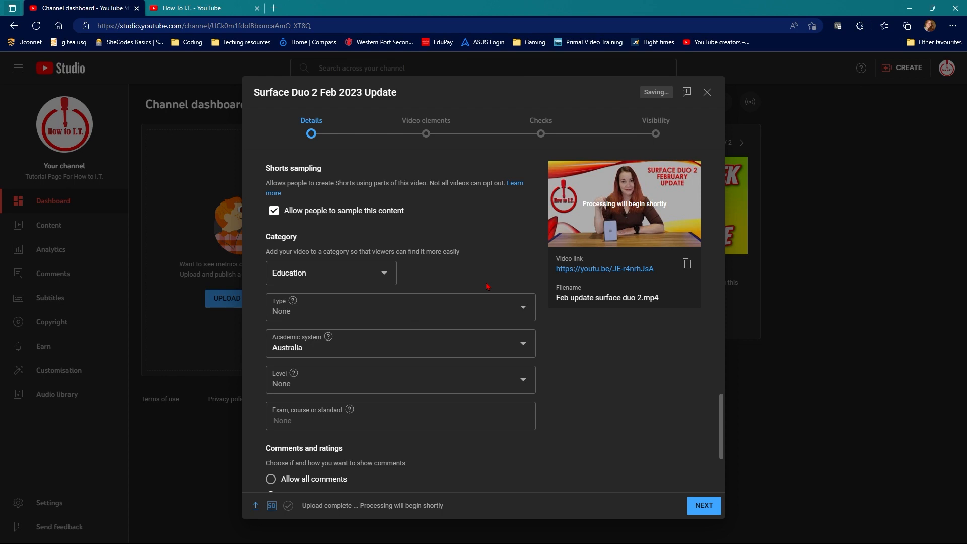
click(491, 310)
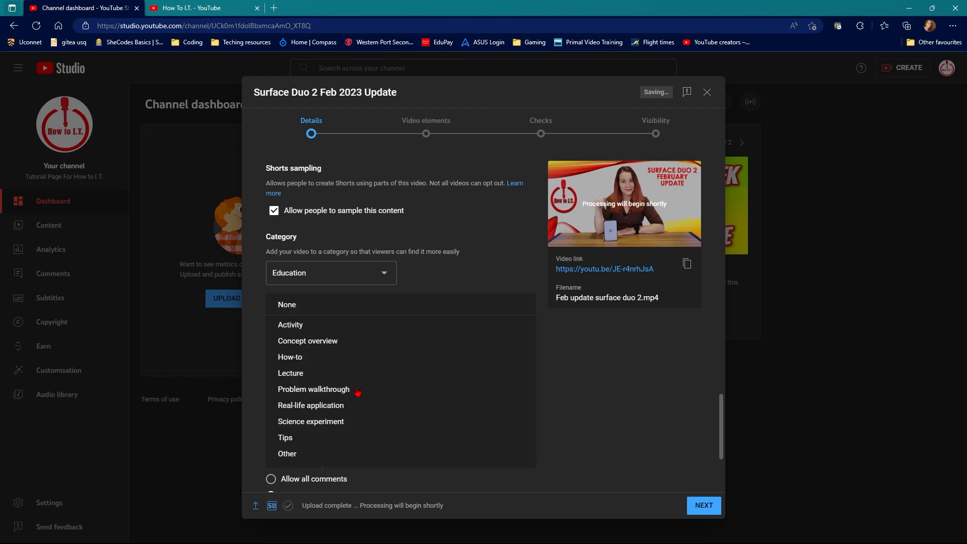
click(303, 439)
click(385, 383)
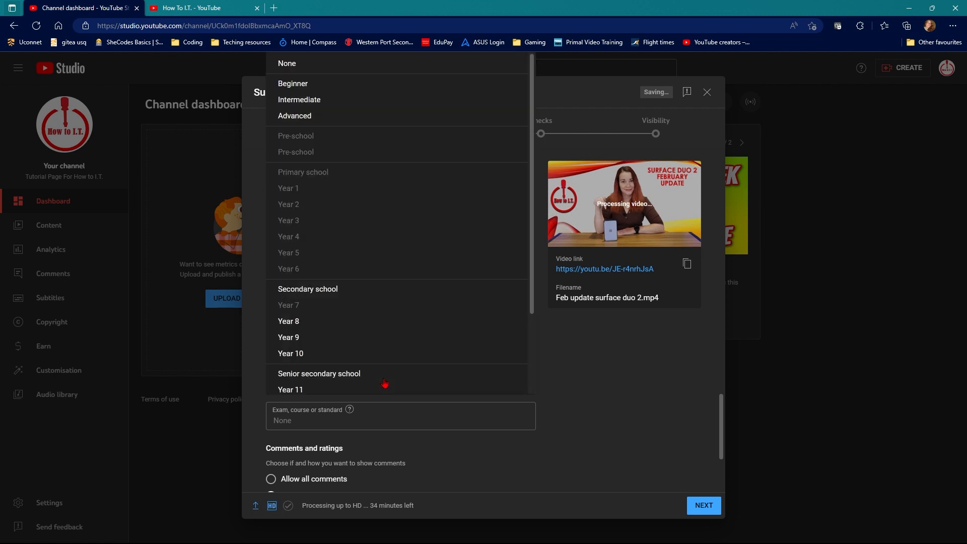
scroll(388, 190, down, 2)
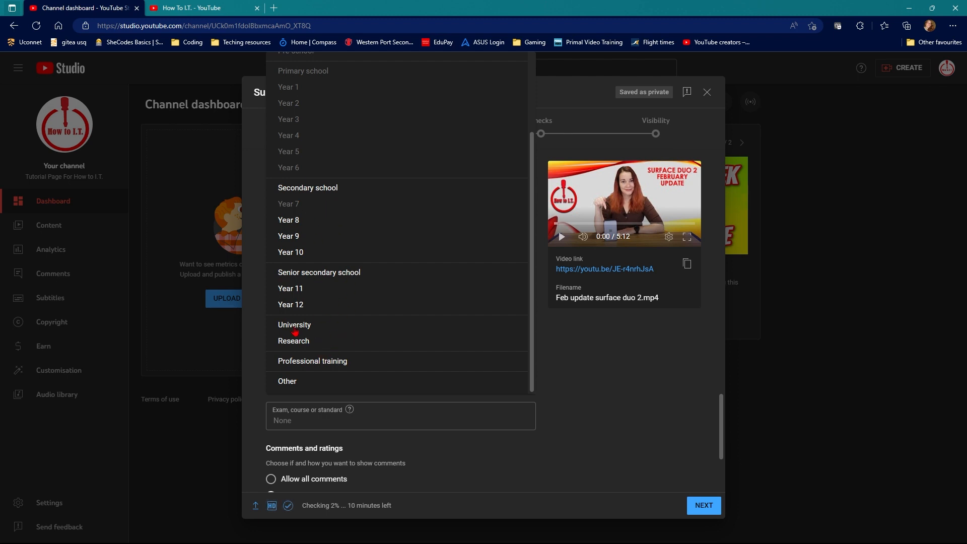
click(285, 346)
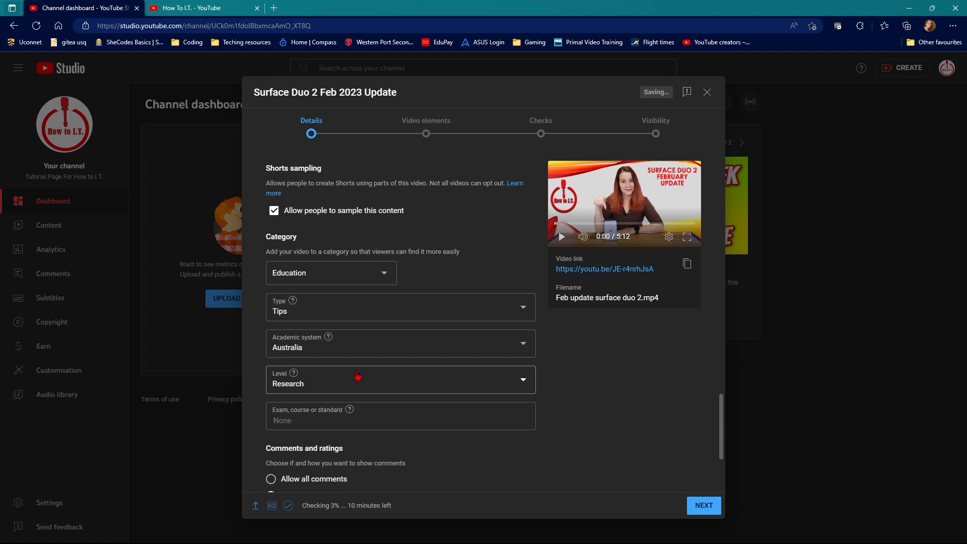
click(299, 423)
scroll(413, 336, down, 2)
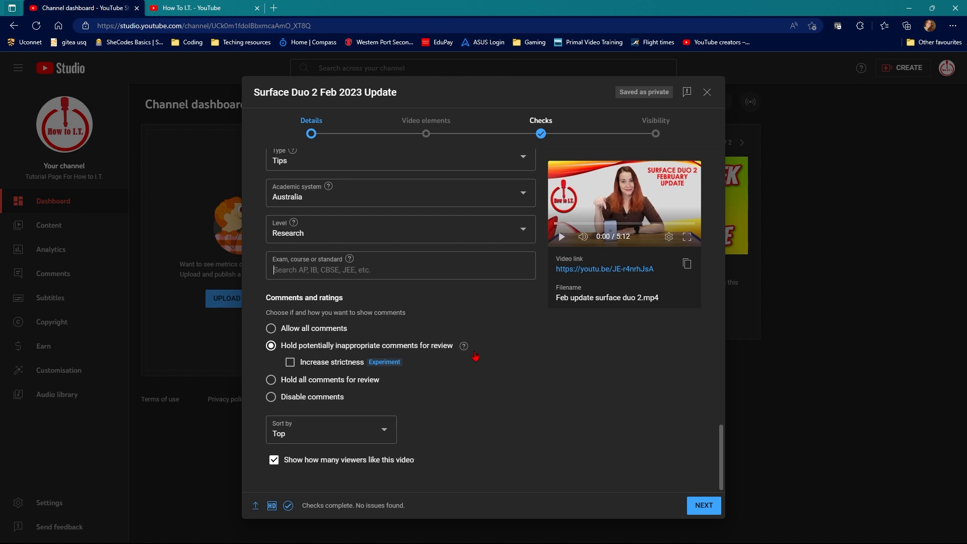
Change the video's category from Education to Entertainment and then to Gaming to compare their extra fields
scroll(476, 357, up, 4)
click(380, 300)
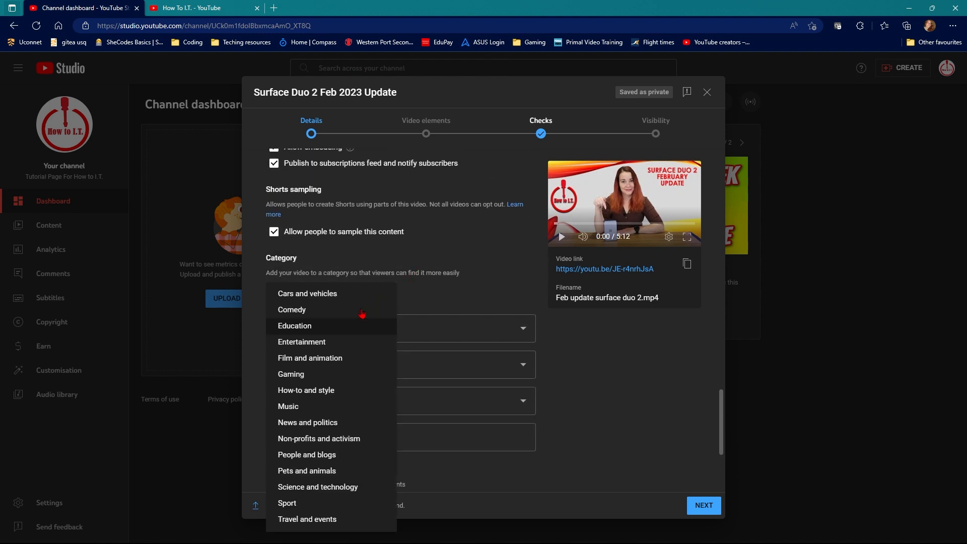
click(304, 341)
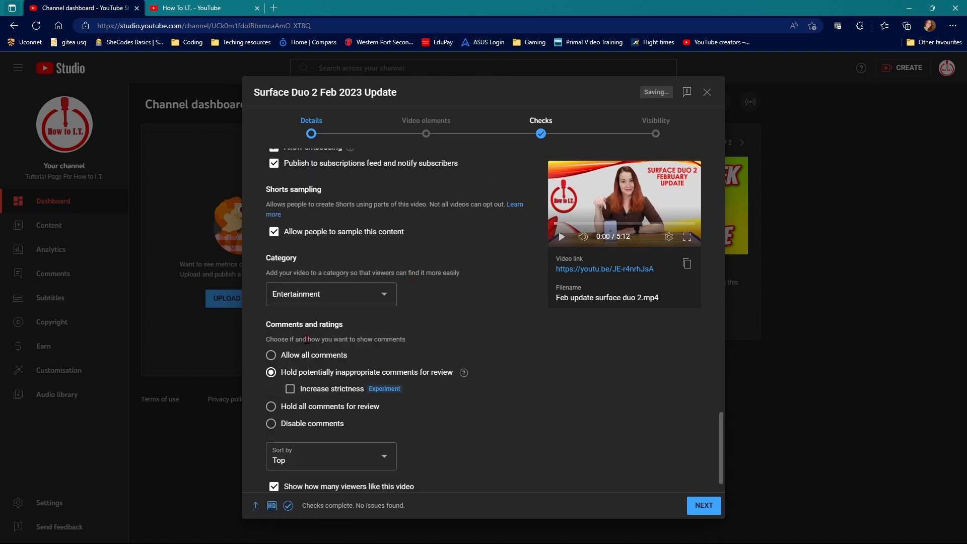
click(375, 296)
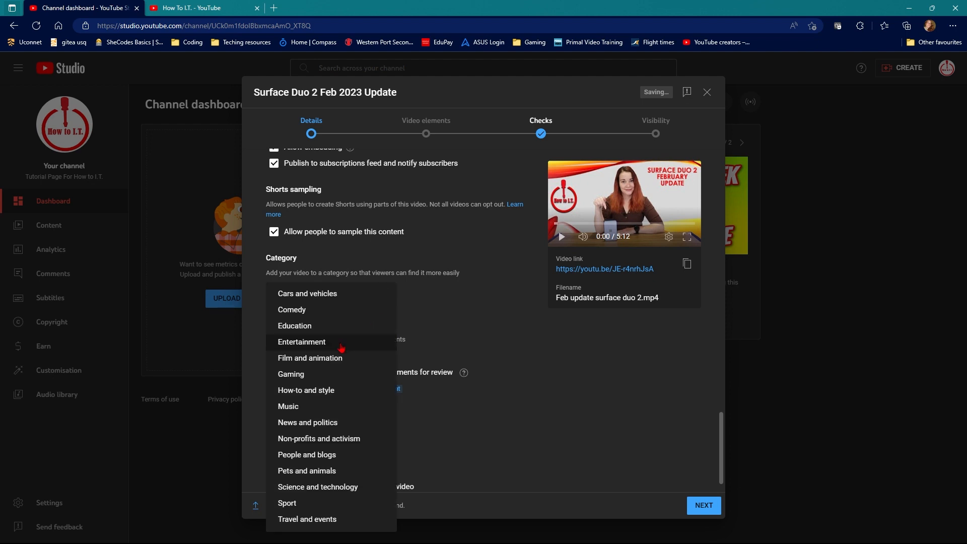
click(298, 374)
scroll(411, 228, down, 1)
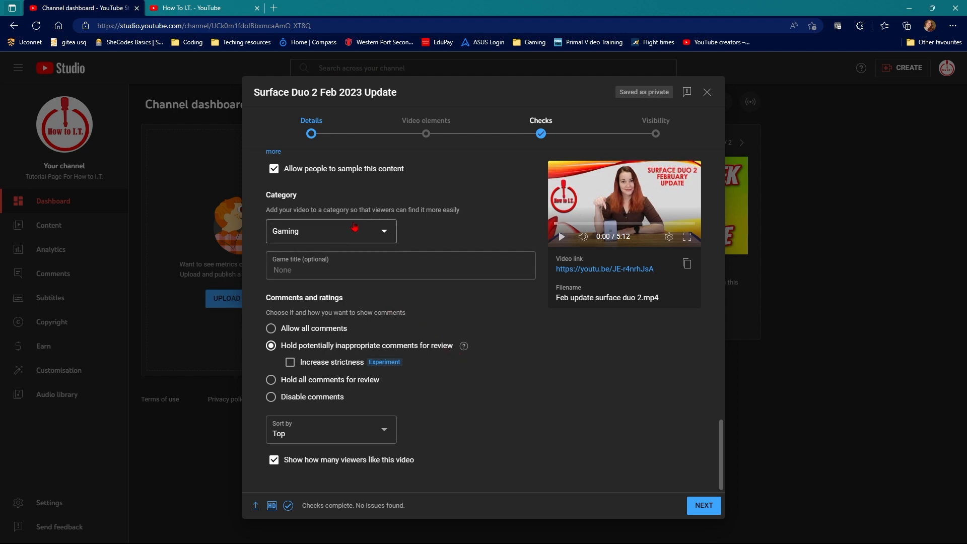
Try the Comedy category for the video and settle on How-to and style
click(387, 237)
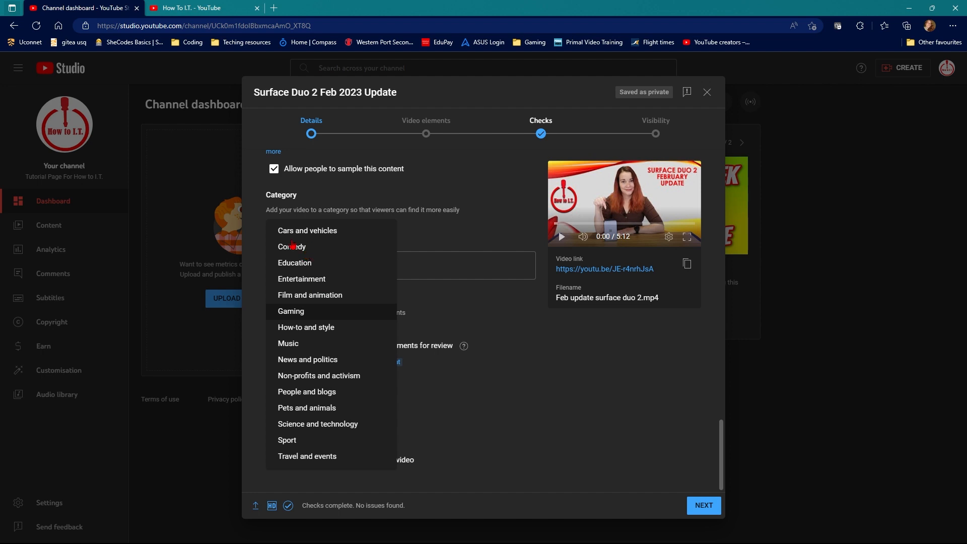
click(294, 246)
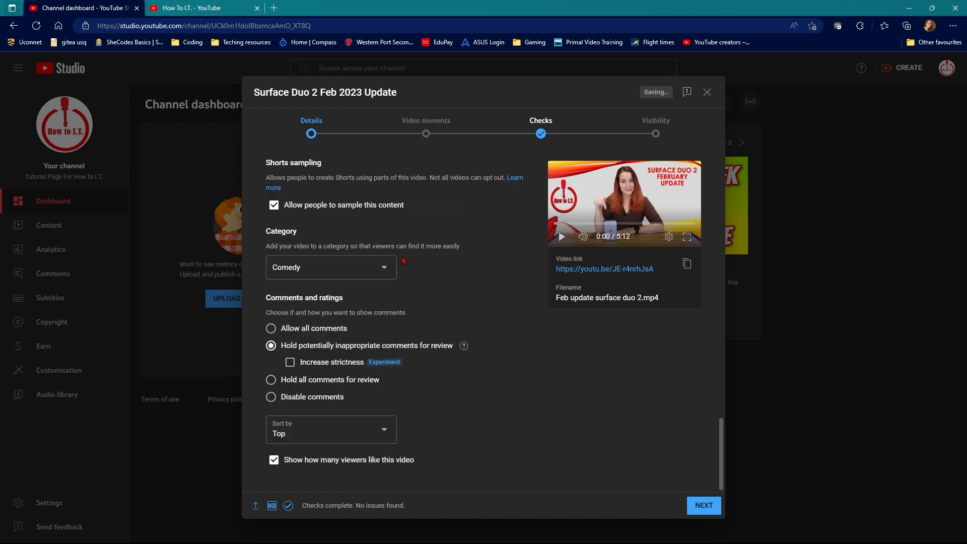
click(387, 269)
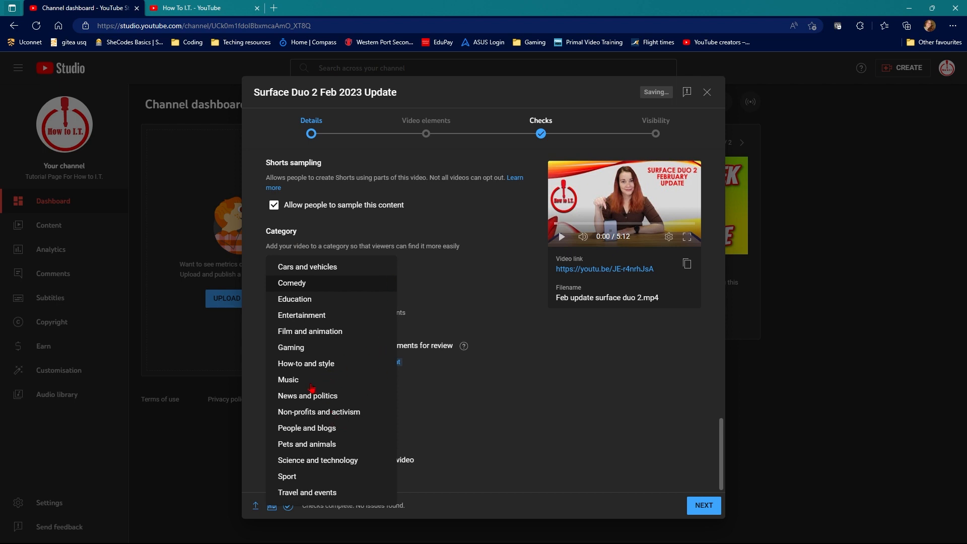
click(308, 364)
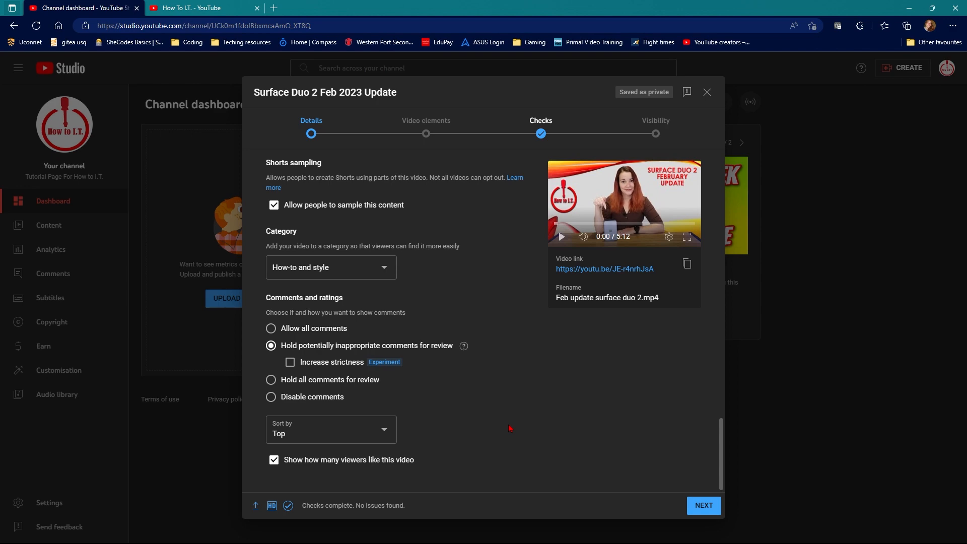
Review which details can be reused from the previous Surface Duo 2 video, toggling title and description, and leave without reusing any
scroll(510, 429, up, 20)
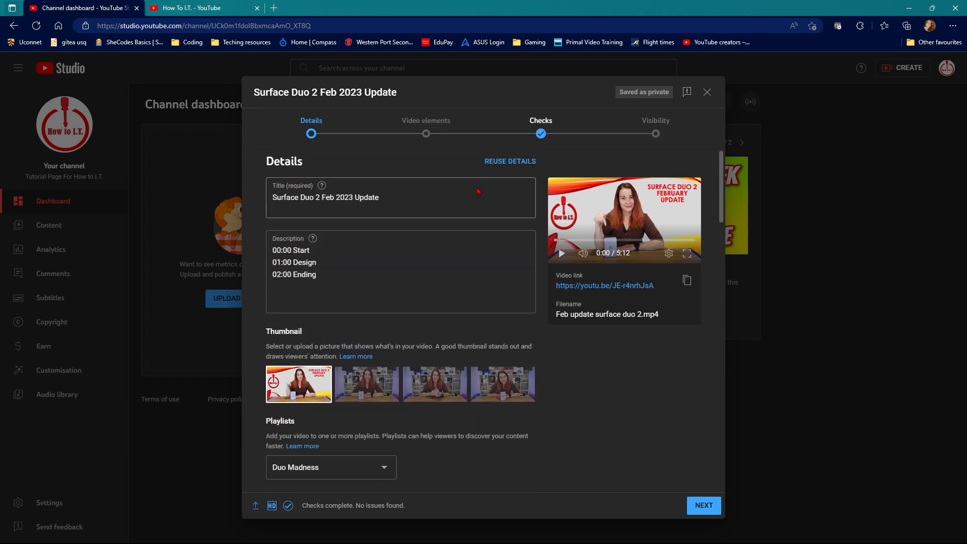
click(512, 162)
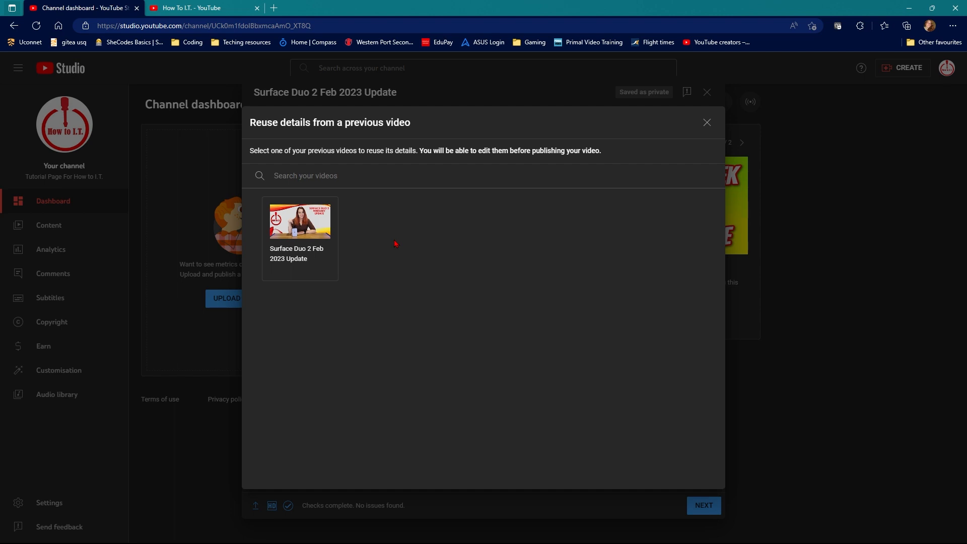
click(315, 237)
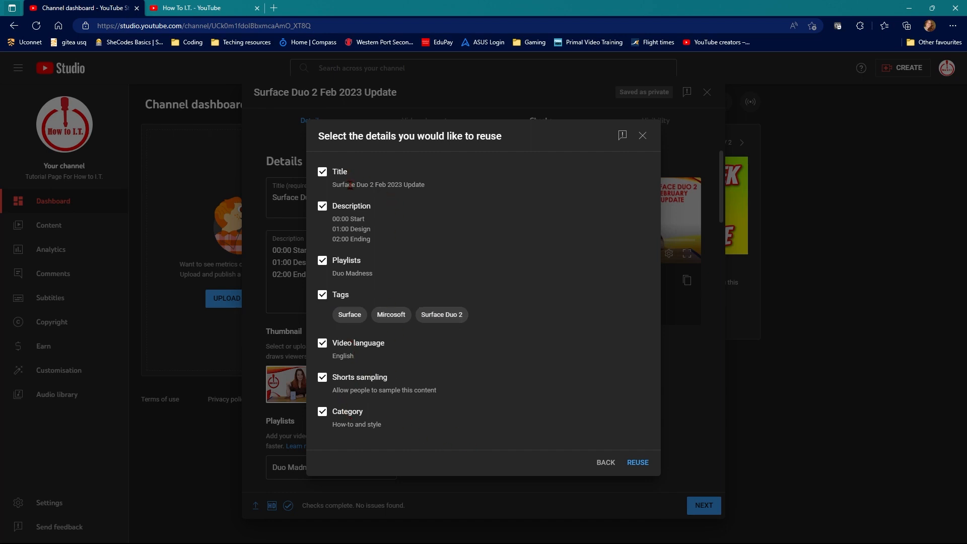
click(323, 172)
click(323, 208)
click(604, 462)
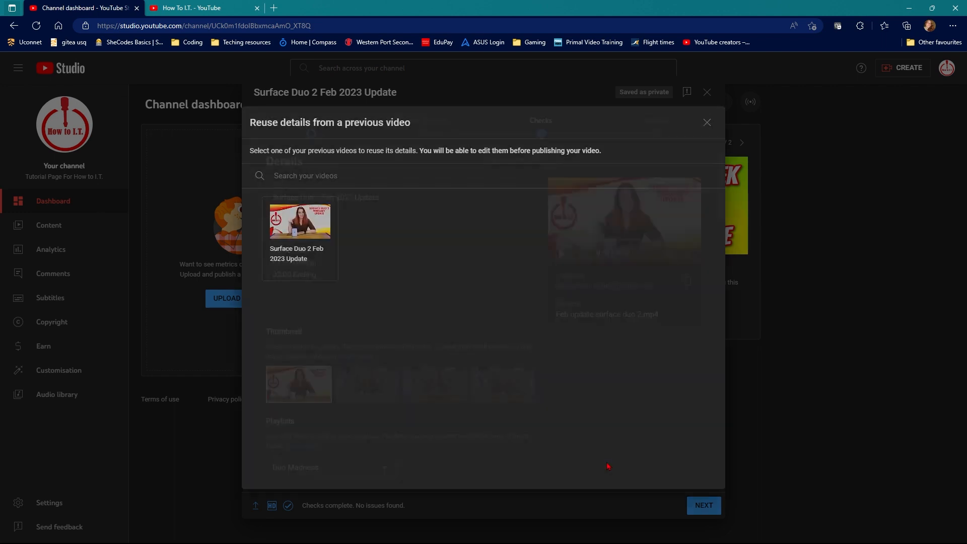
click(707, 122)
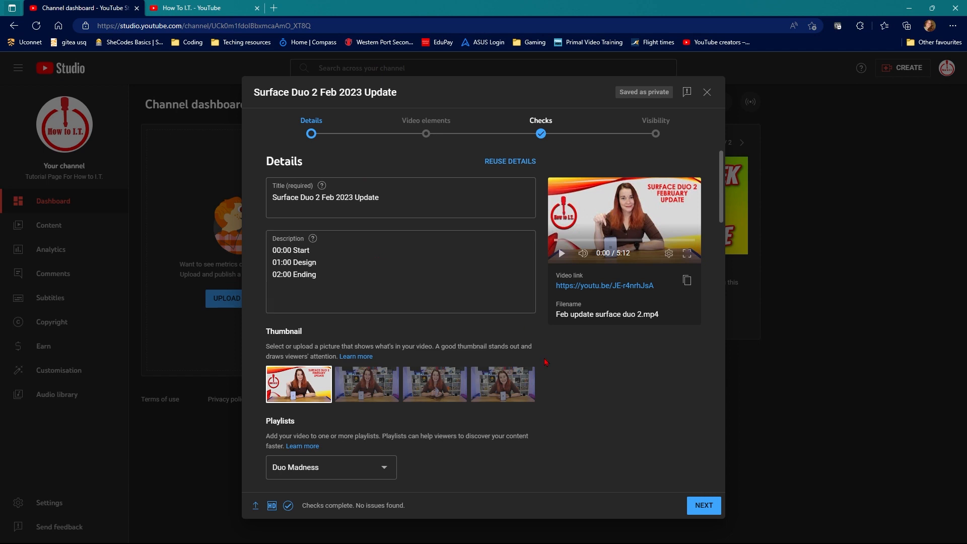
Start adding an end screen to the video and move the playhead to 5:00:08, where the end card begins
click(703, 504)
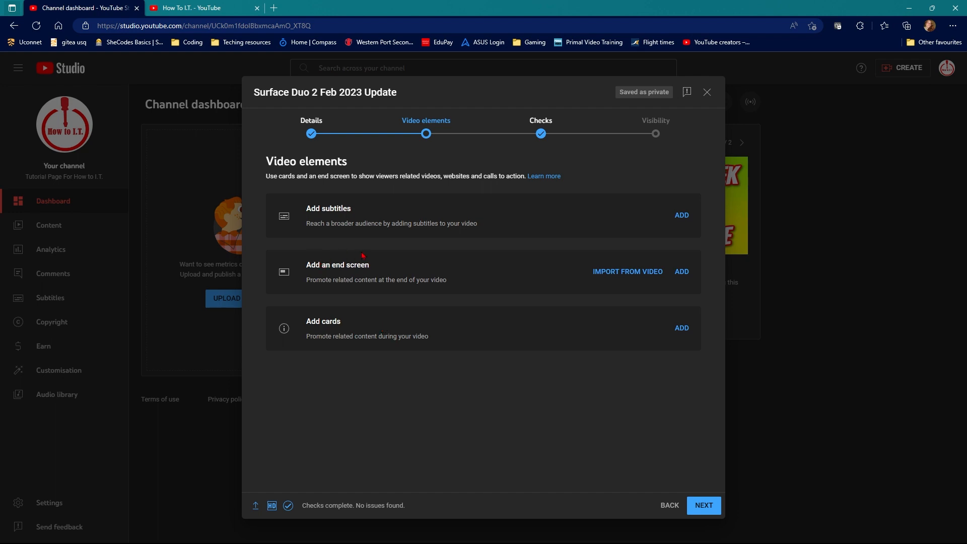
click(680, 272)
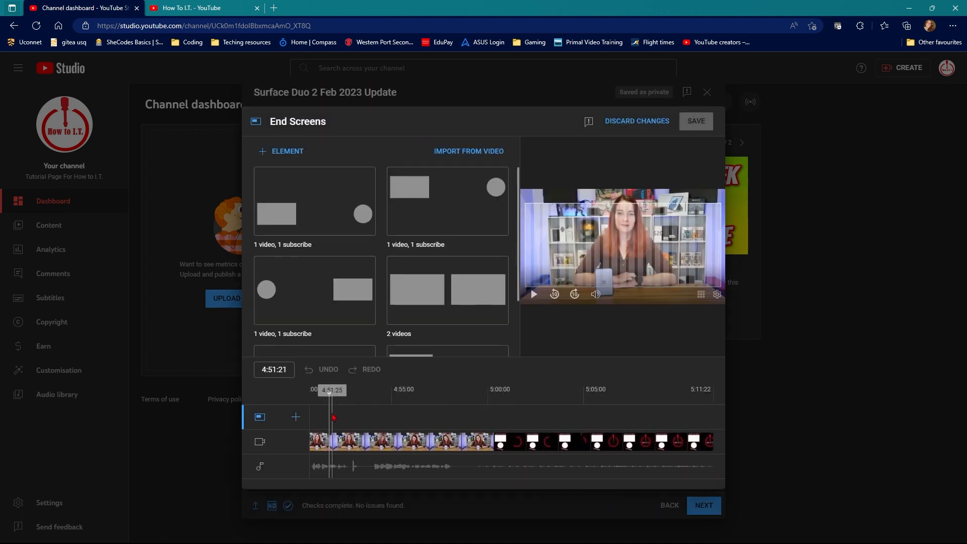
drag(328, 410, 493, 411)
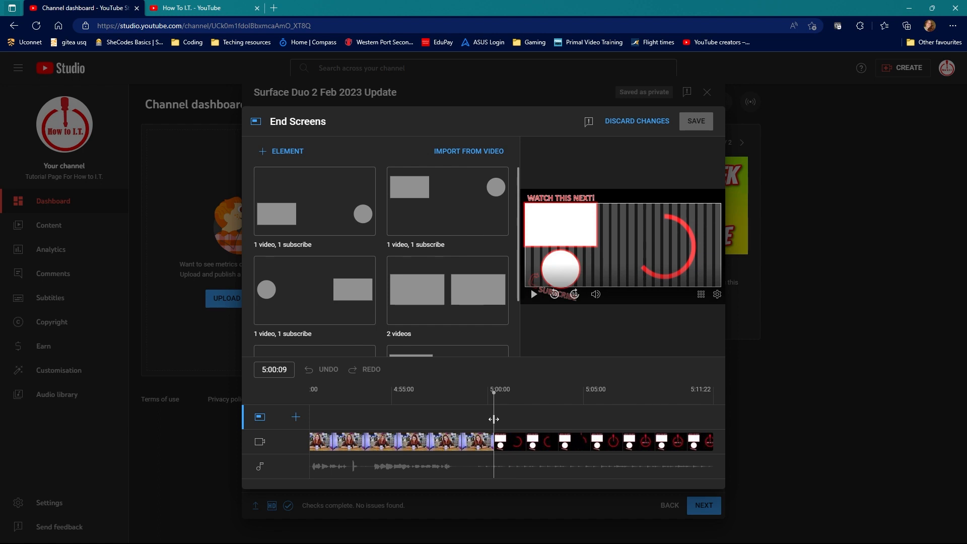
mouse_move(492, 419)
mouse_down()
mouse_move(690, 417)
mouse_move(509, 410)
mouse_move(700, 402)
mouse_move(723, 434)
mouse_move(494, 423)
mouse_up()
Add a video element to the end screen and enlarge it to fill the white frame under "WATCH THIS NEXT!"
click(285, 151)
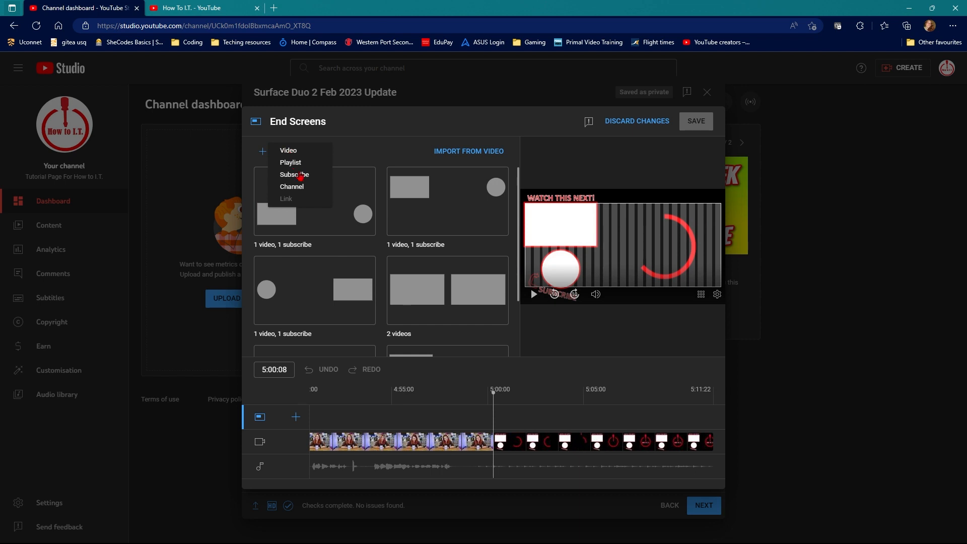
click(282, 152)
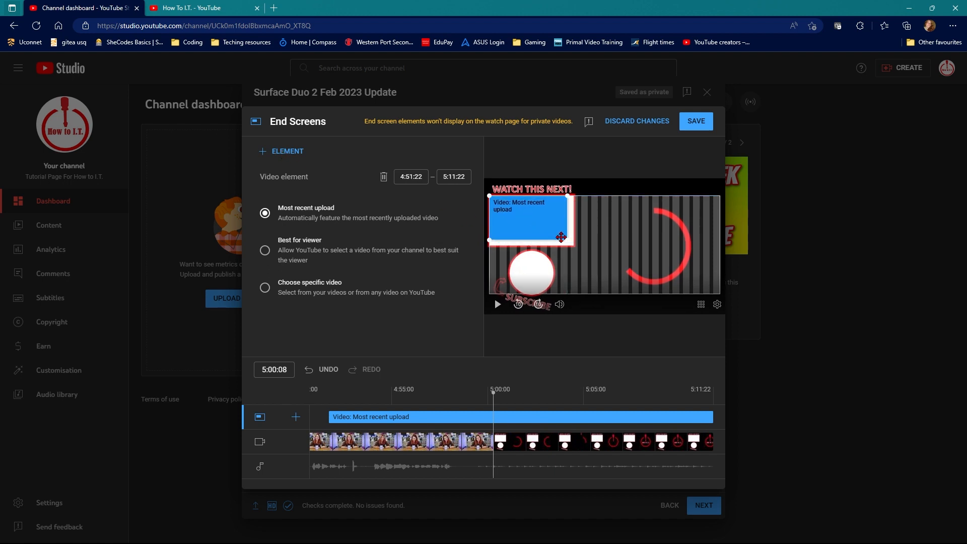
drag(568, 241, 576, 245)
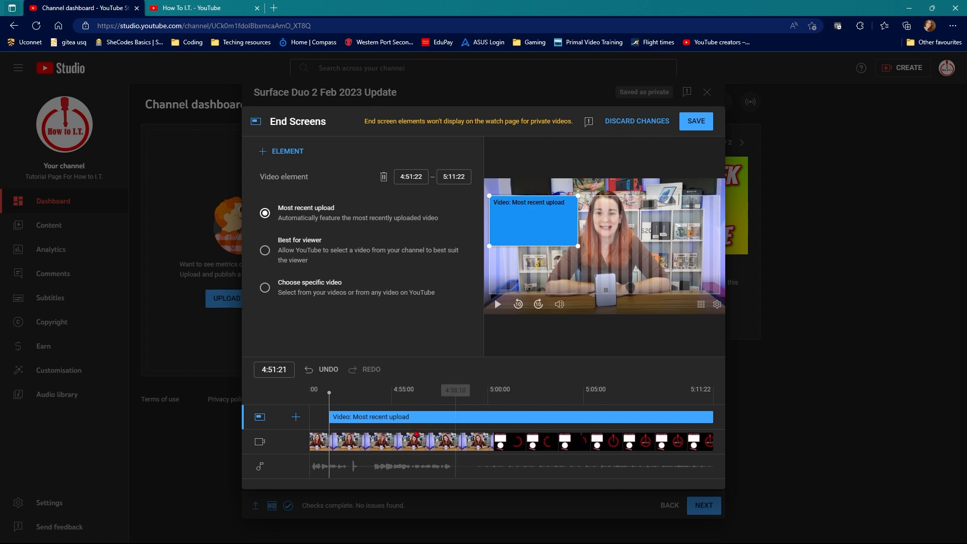
Make the end screen's video element start at 5:00:07 and set its content to Best for viewer
drag(330, 412, 493, 417)
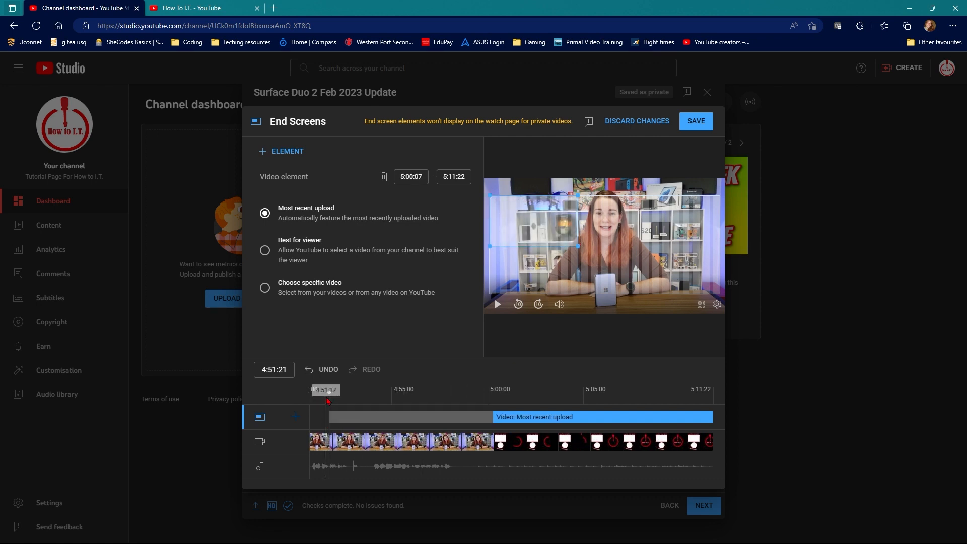
drag(328, 394, 492, 410)
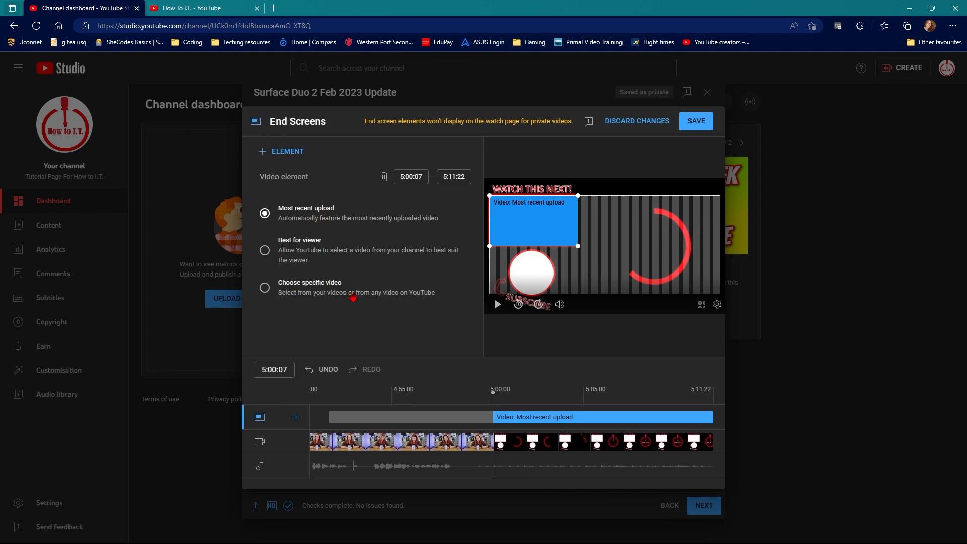
click(266, 250)
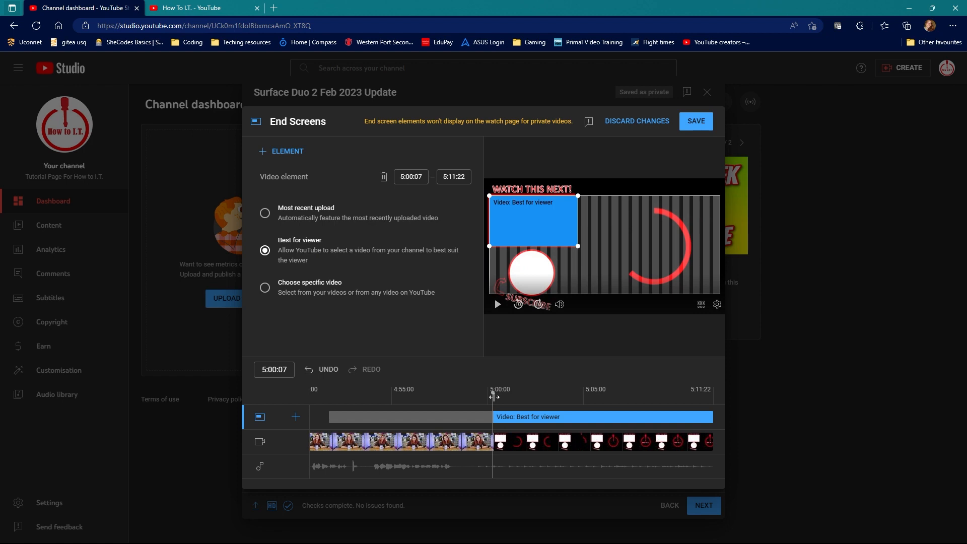
mouse_move(493, 416)
mouse_down()
mouse_move(348, 417)
mouse_move(504, 416)
mouse_move(346, 418)
mouse_move(493, 421)
mouse_up()
Add a subscribe element over the end card's white circle, starting at 5:00:07, and save the end screen
click(280, 157)
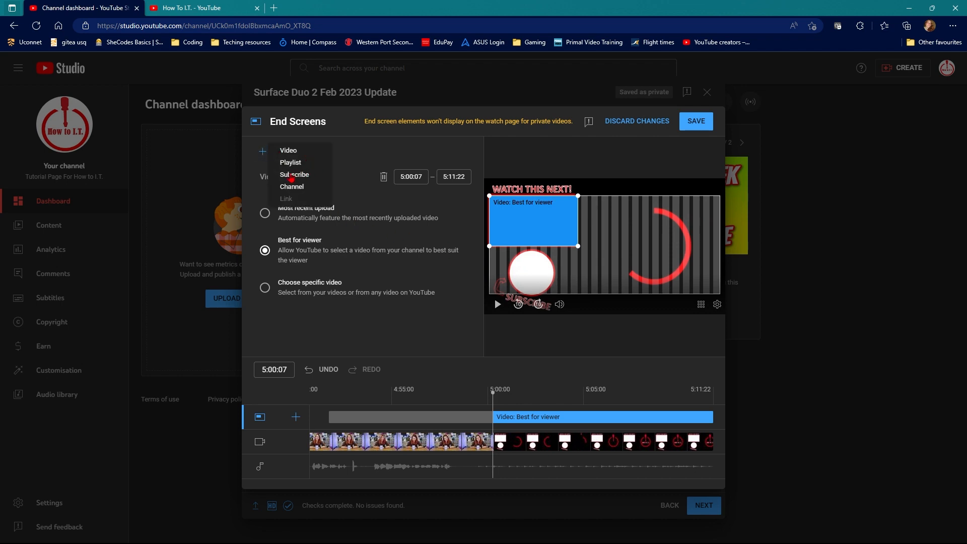
click(291, 175)
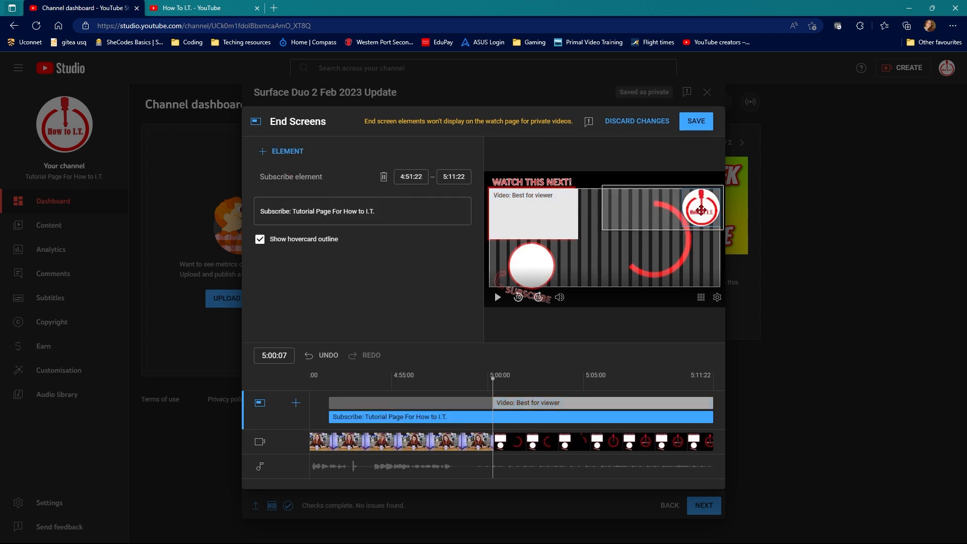
drag(701, 209, 530, 267)
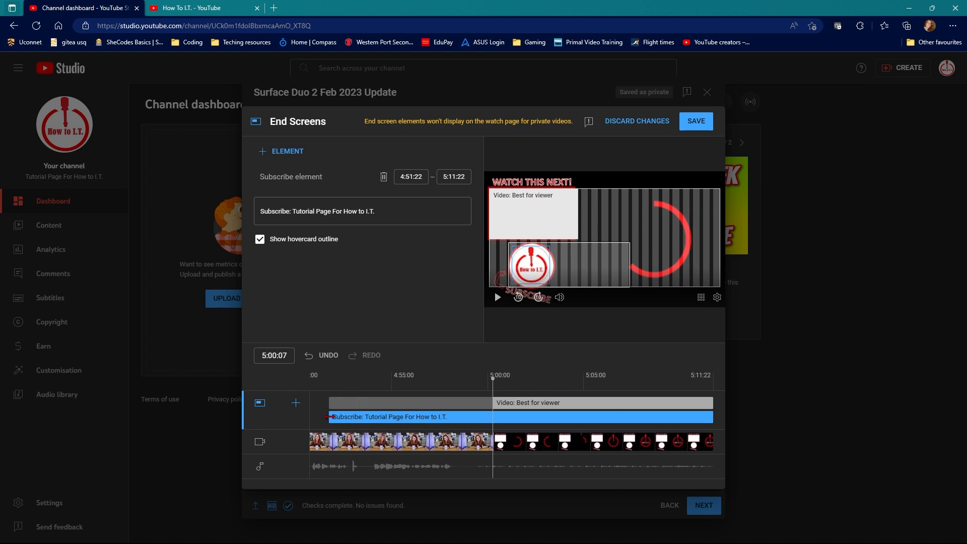
drag(330, 416, 492, 424)
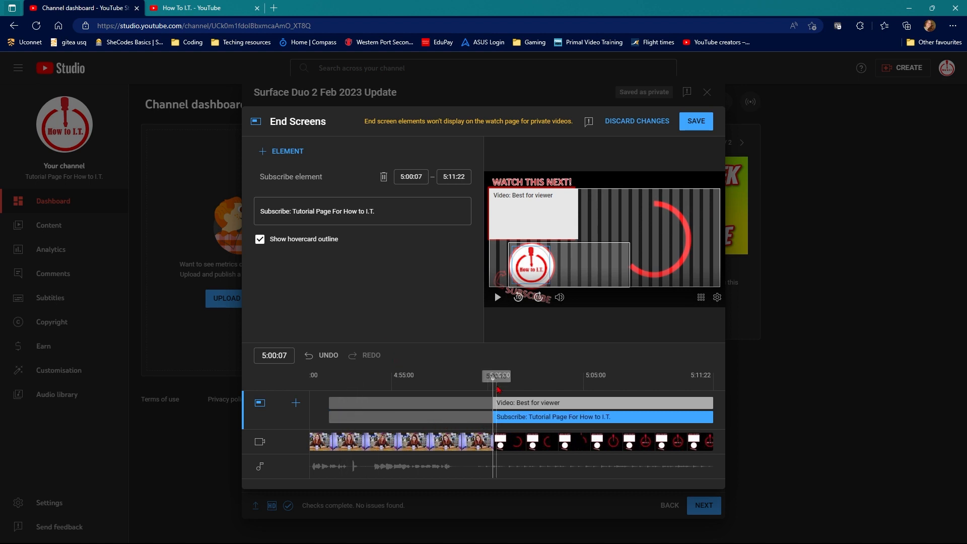
drag(493, 381, 715, 395)
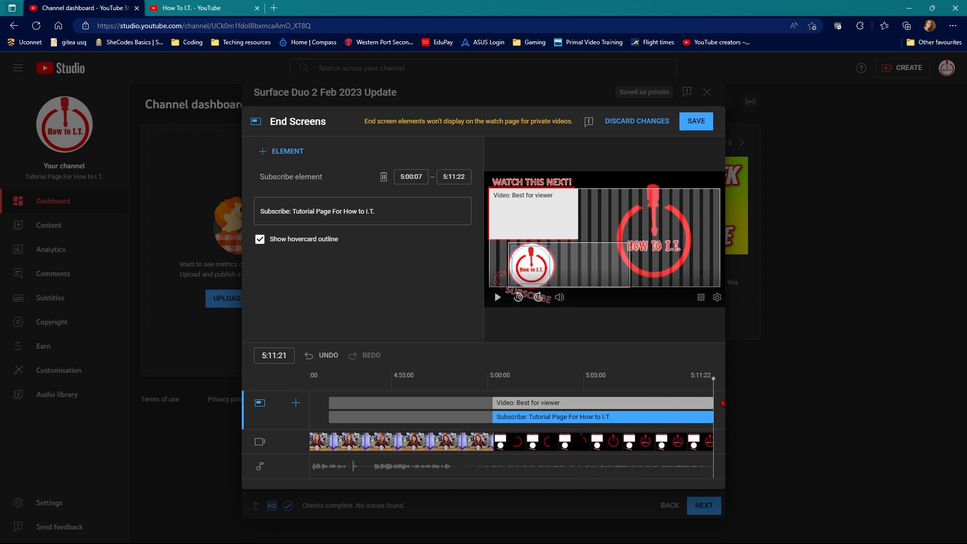
click(704, 123)
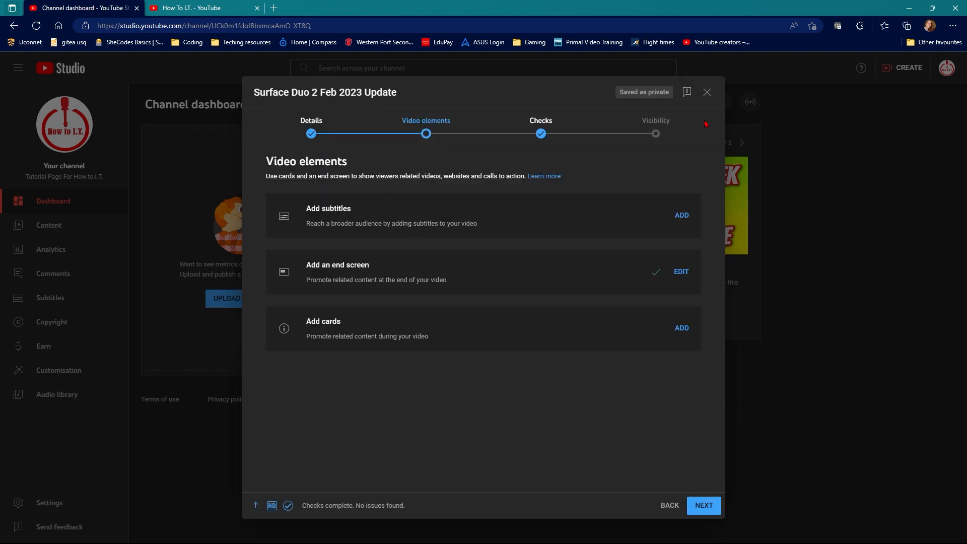
Review the video's copyright check, dismiss the introduction to checks, and continue to the visibility settings
click(714, 506)
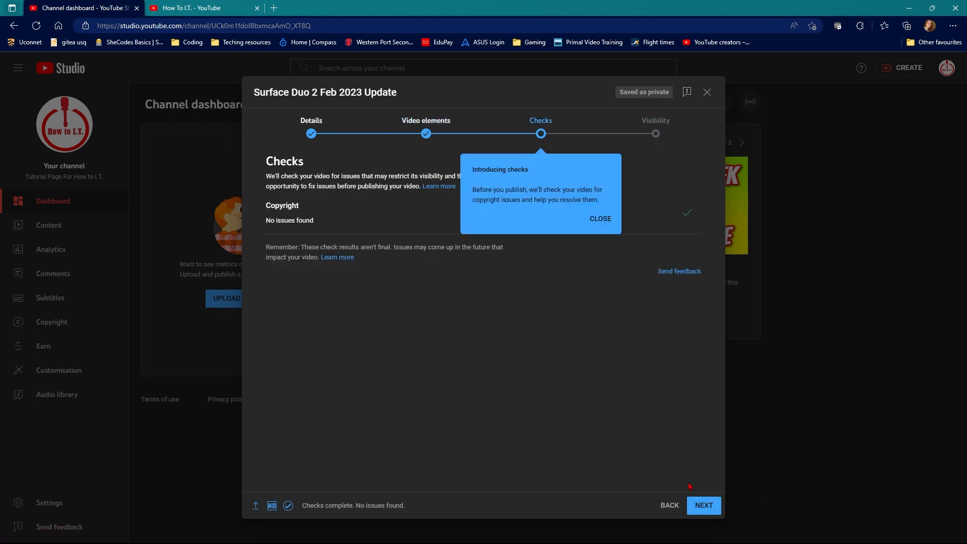
click(598, 218)
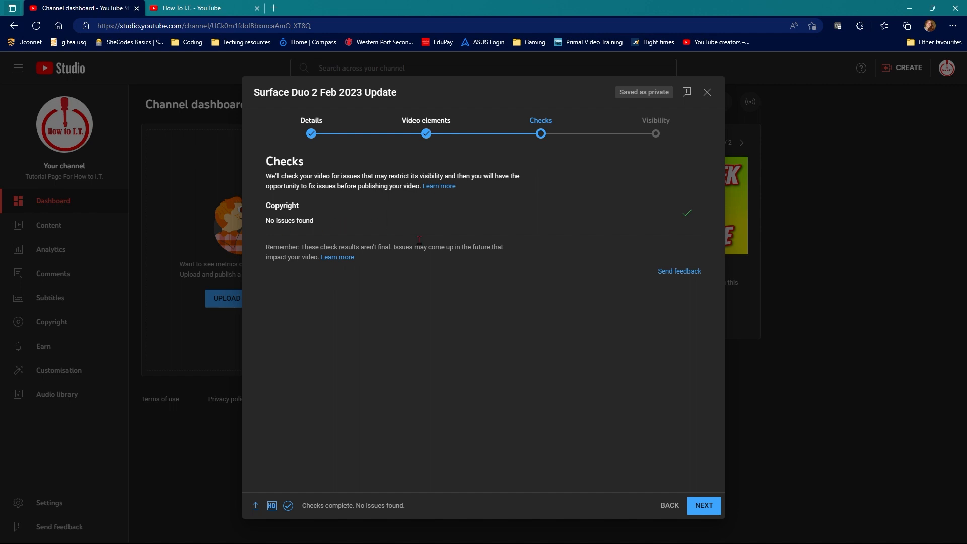
click(706, 509)
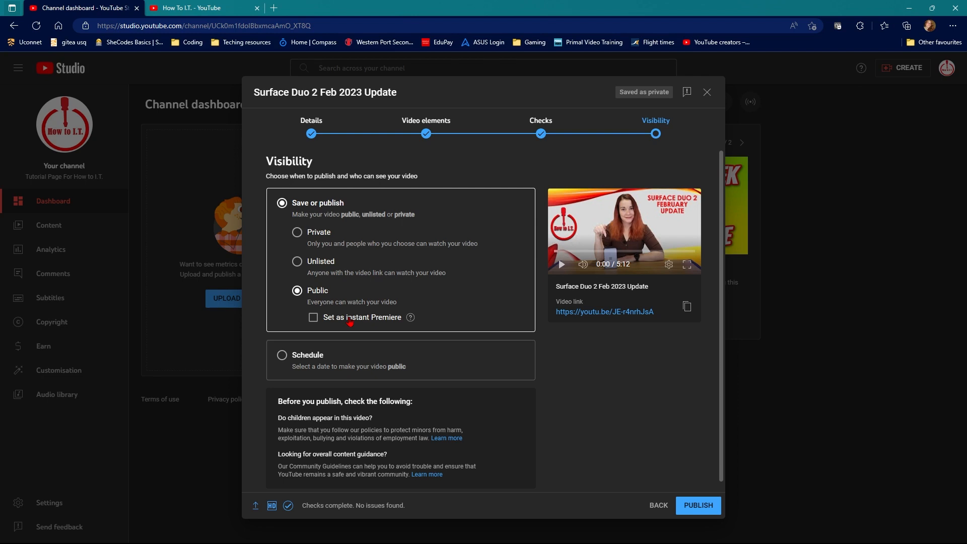
Schedule the video to go public on 15 Mar 2023 at 09:00 and close the scheduling confirmation
mouse_move(416, 322)
click(283, 357)
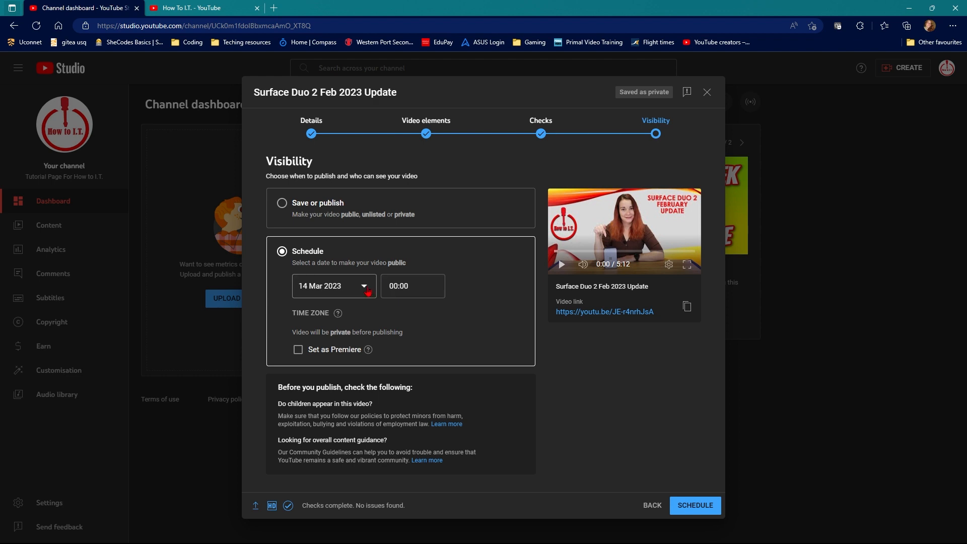
click(366, 286)
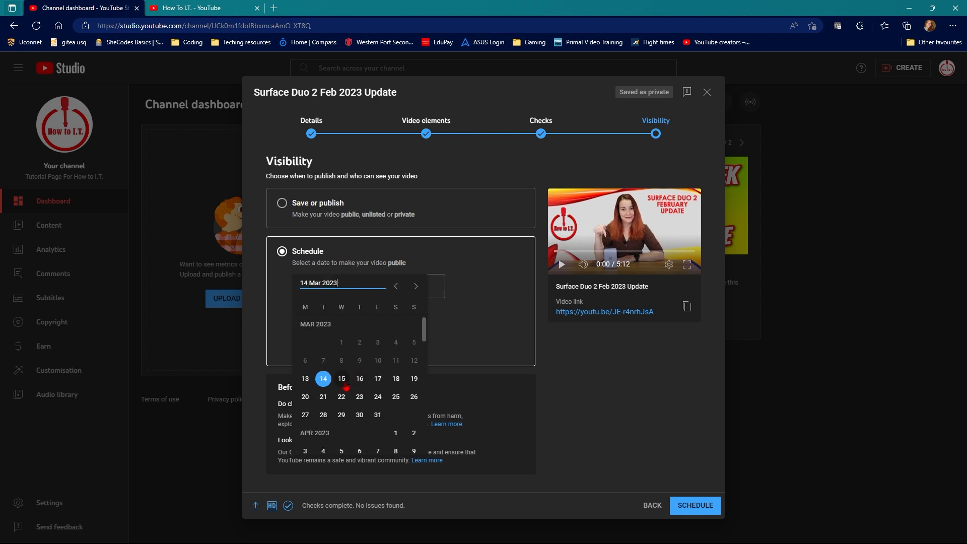
click(343, 380)
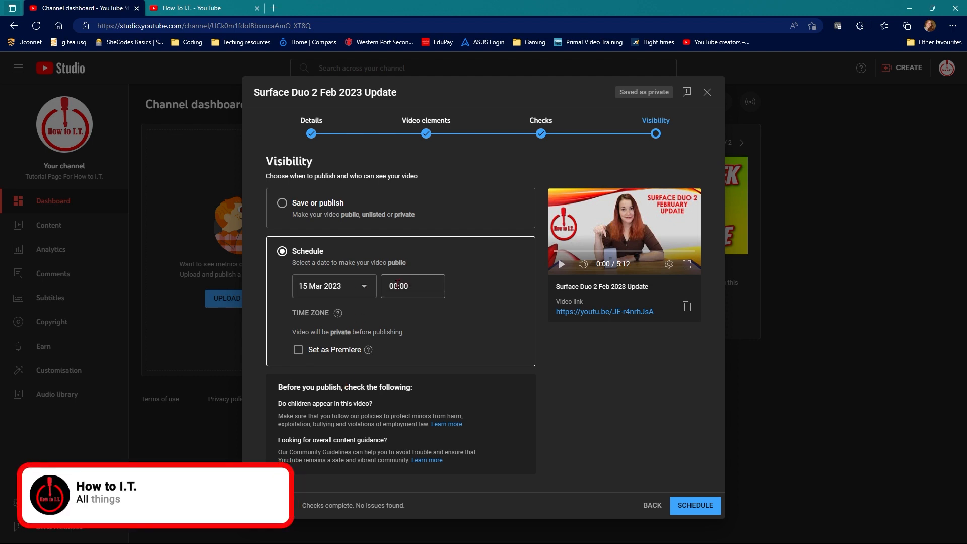
click(397, 285)
key(BackSpace)
text(9)
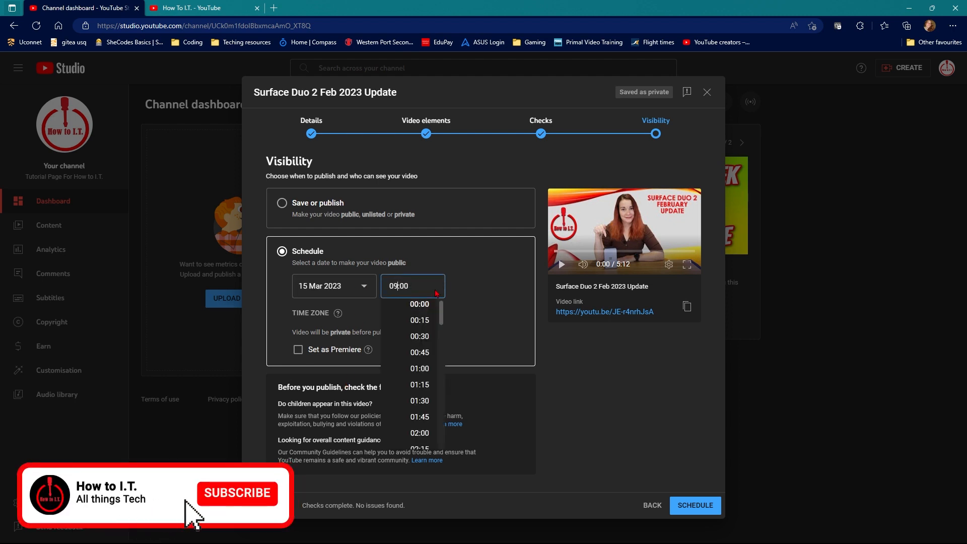
click(459, 292)
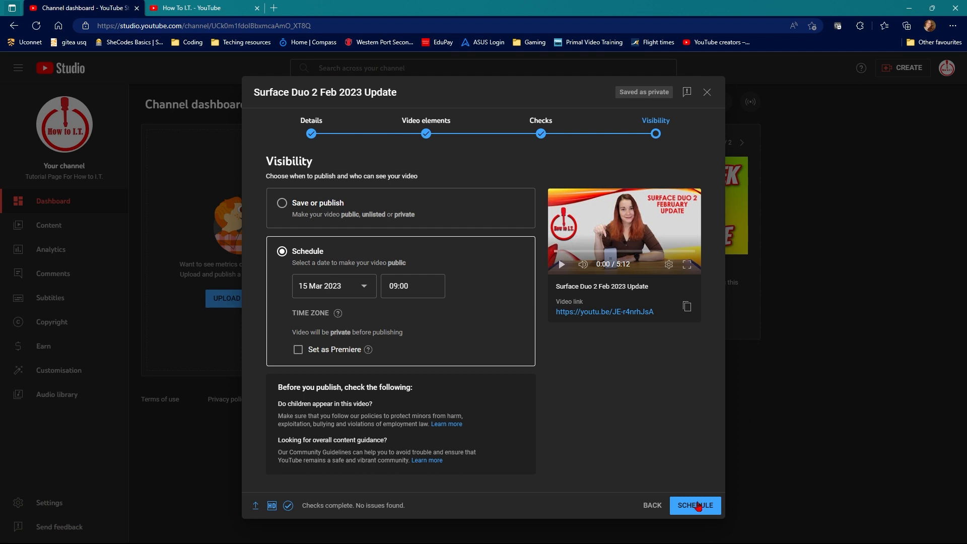
click(697, 506)
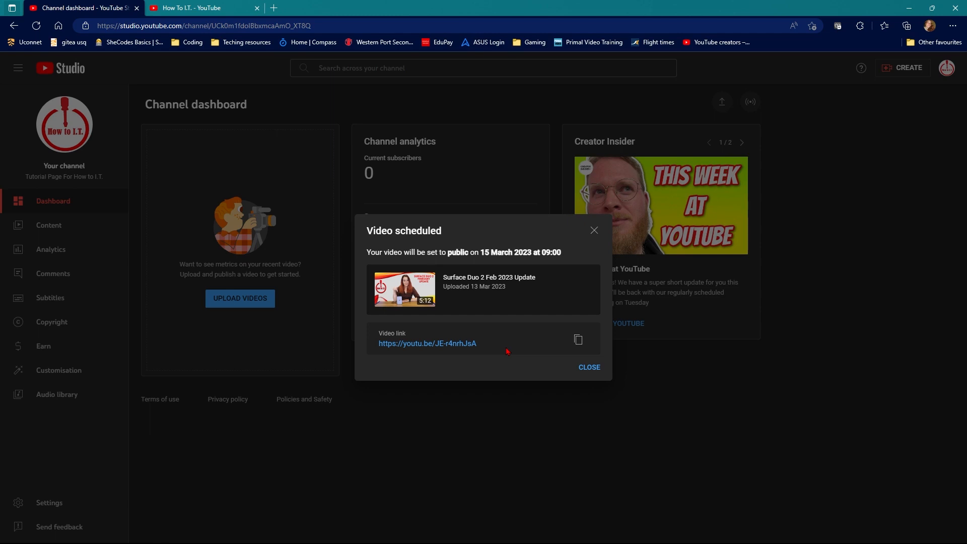
click(589, 368)
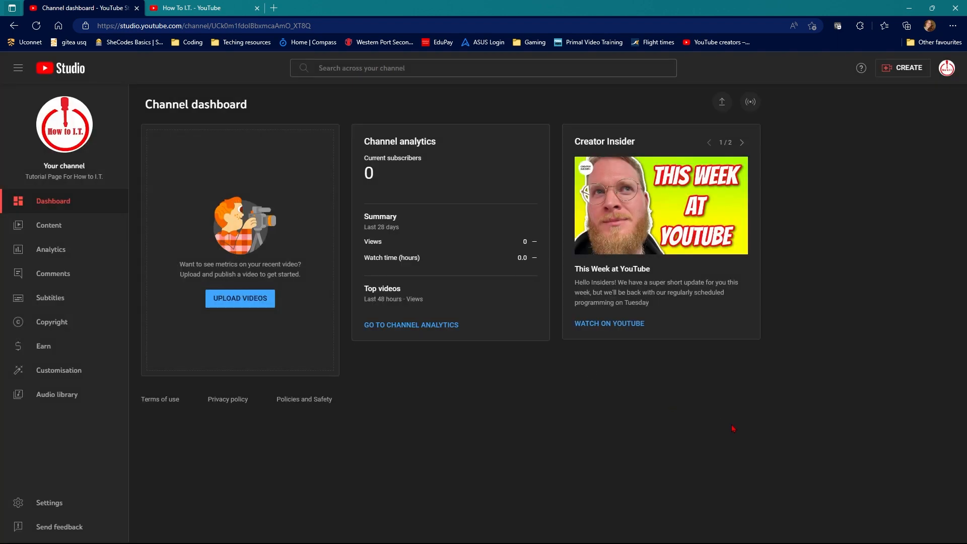